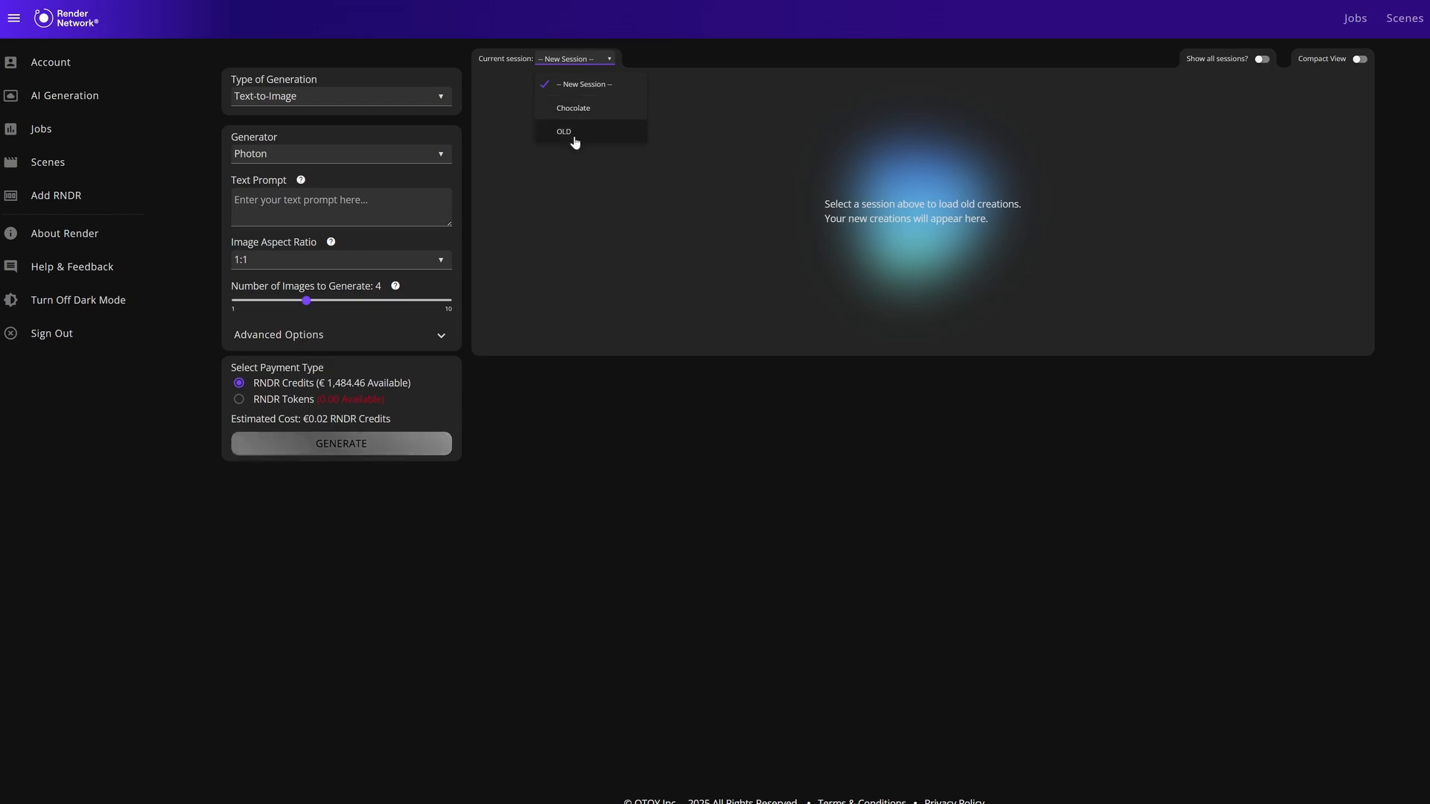
Switch the showing of all sessions on and back off, and load the Chocolate session as the current session.
left_click(753, 62)
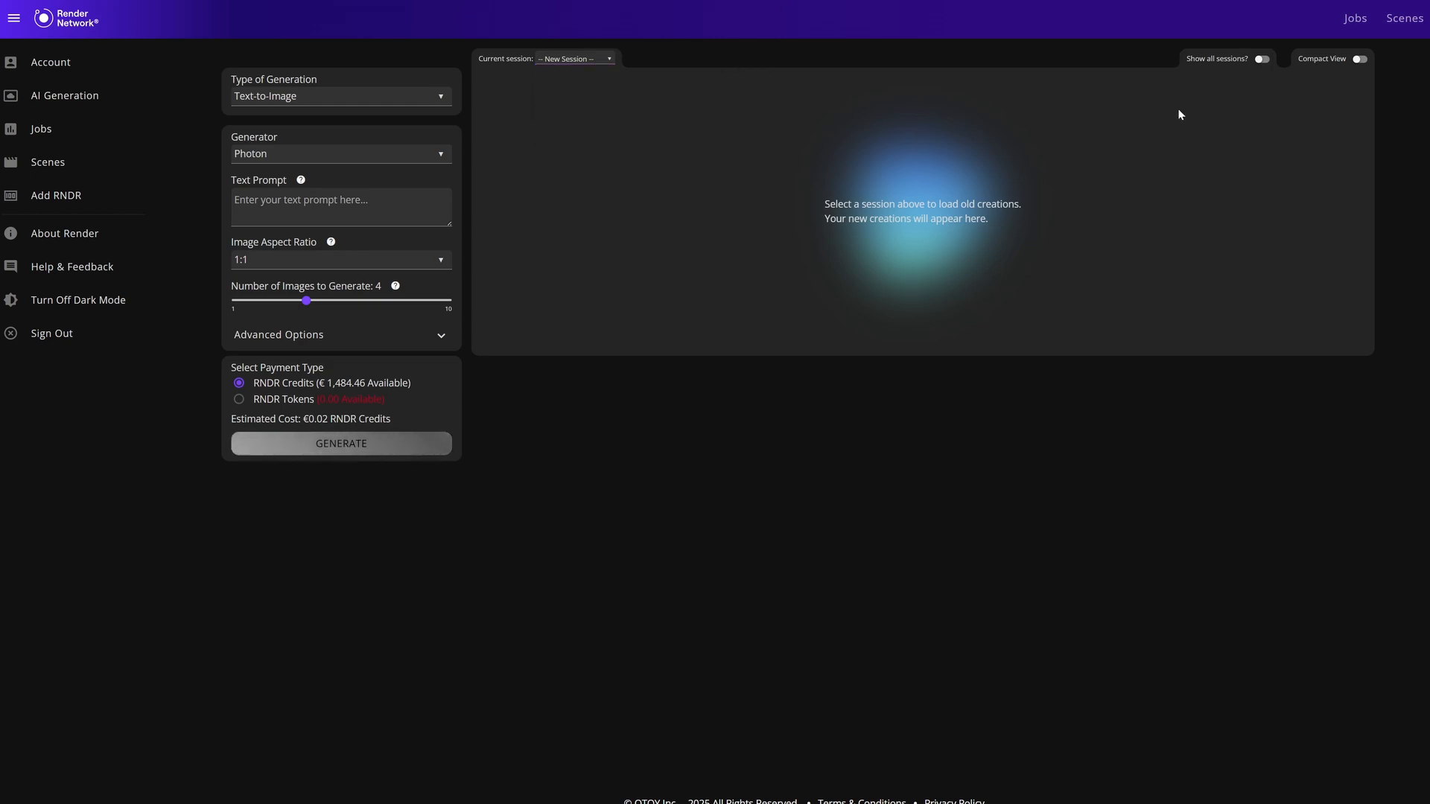
left_click(1260, 60)
left_click(1257, 61)
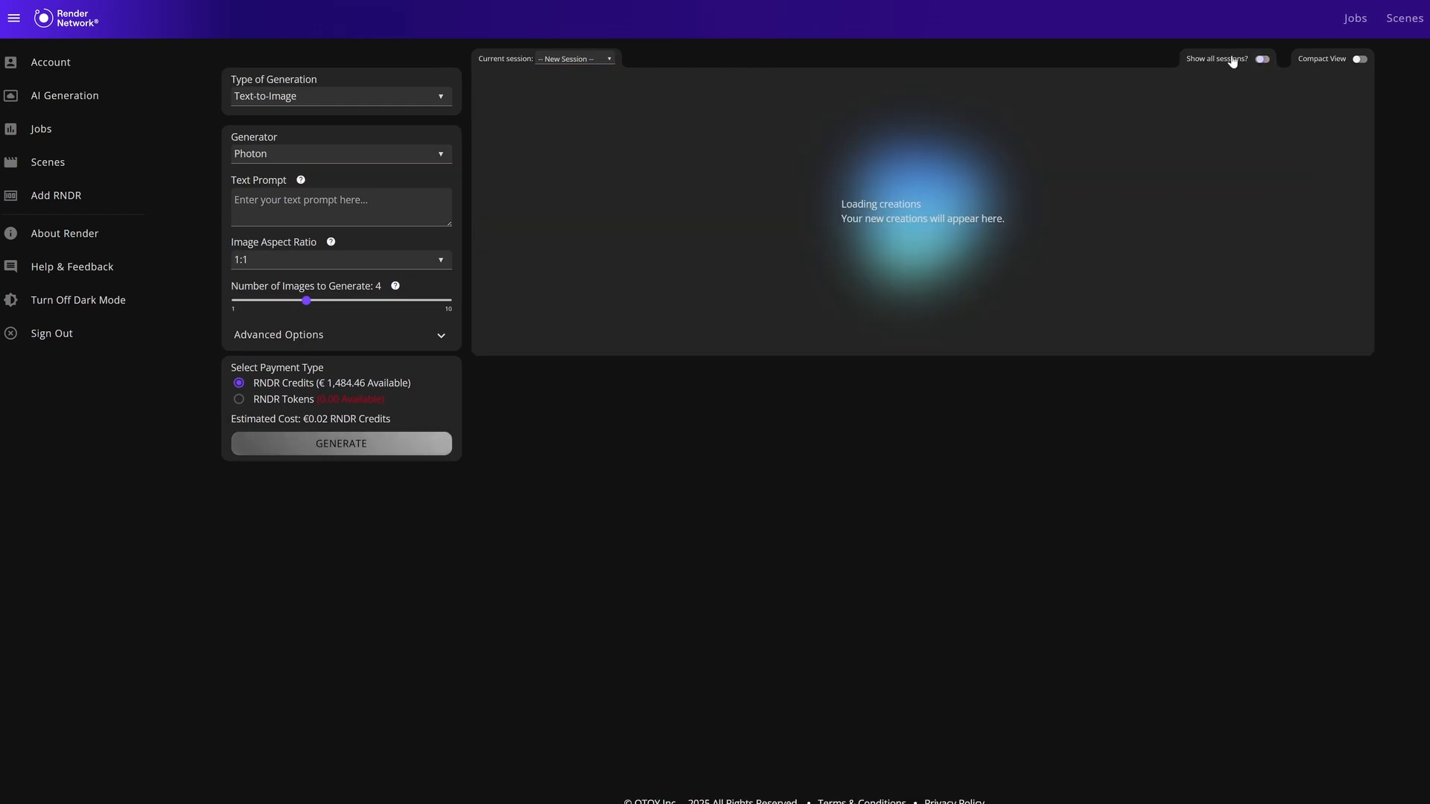
left_click(578, 59)
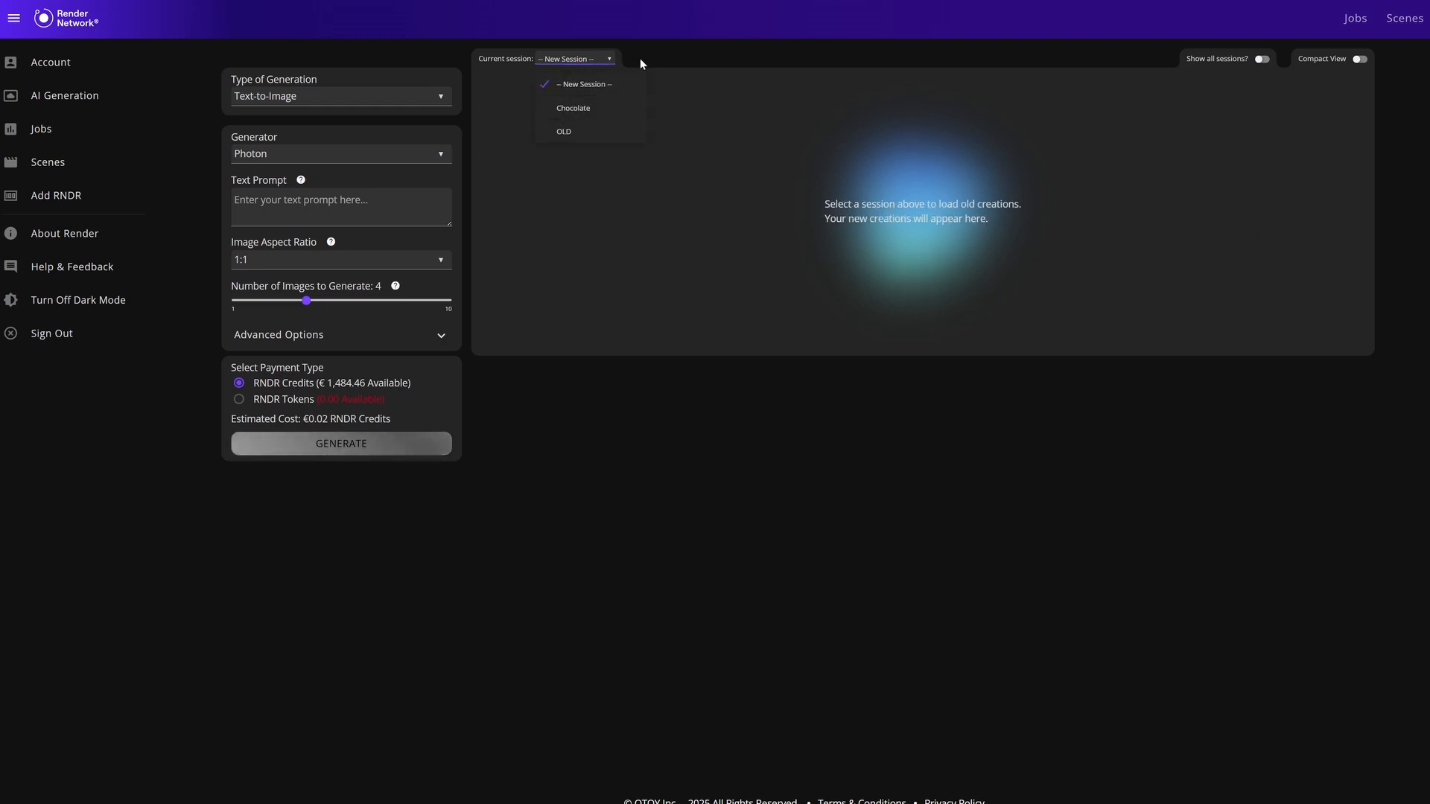
left_click(577, 109)
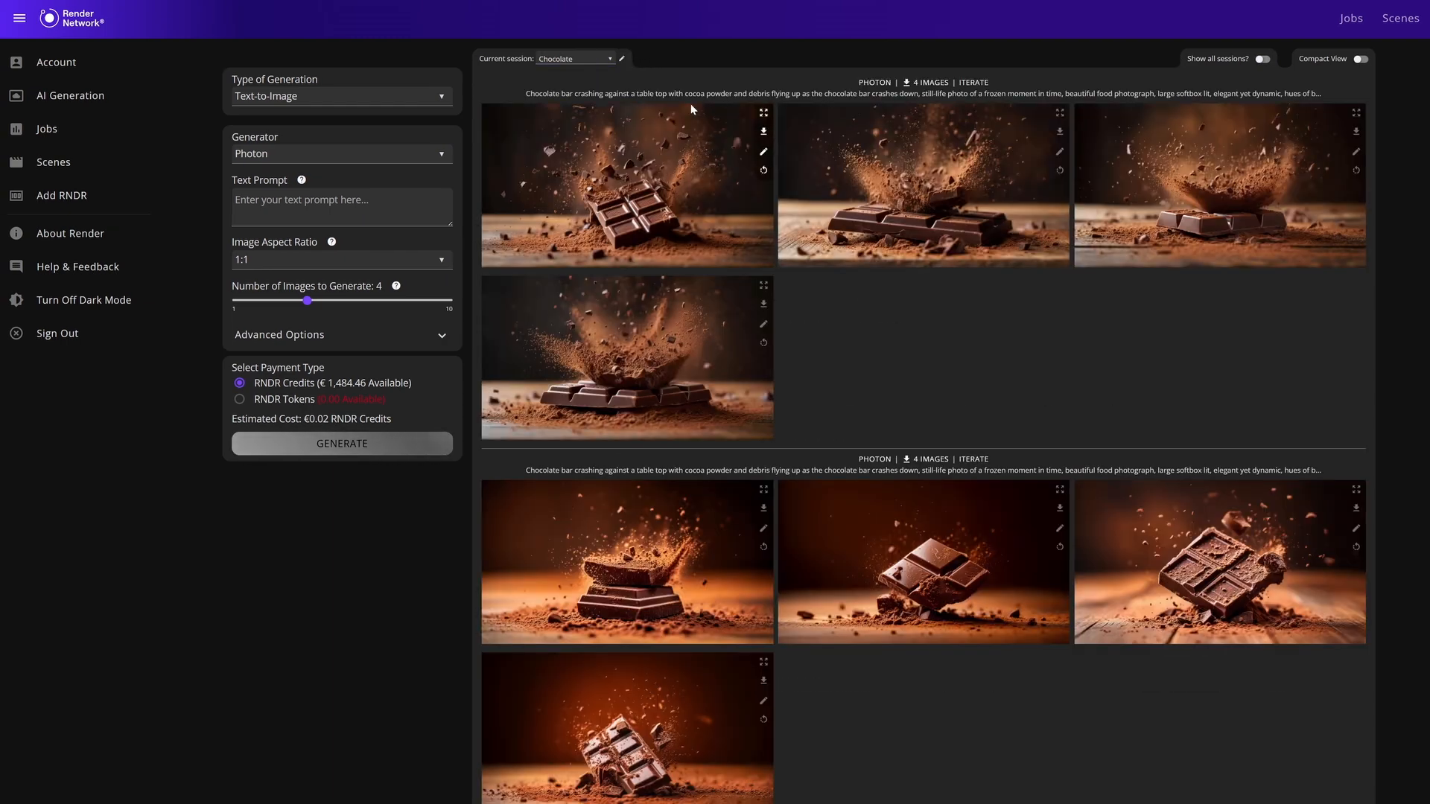
left_click(622, 60)
left_click(1031, 207)
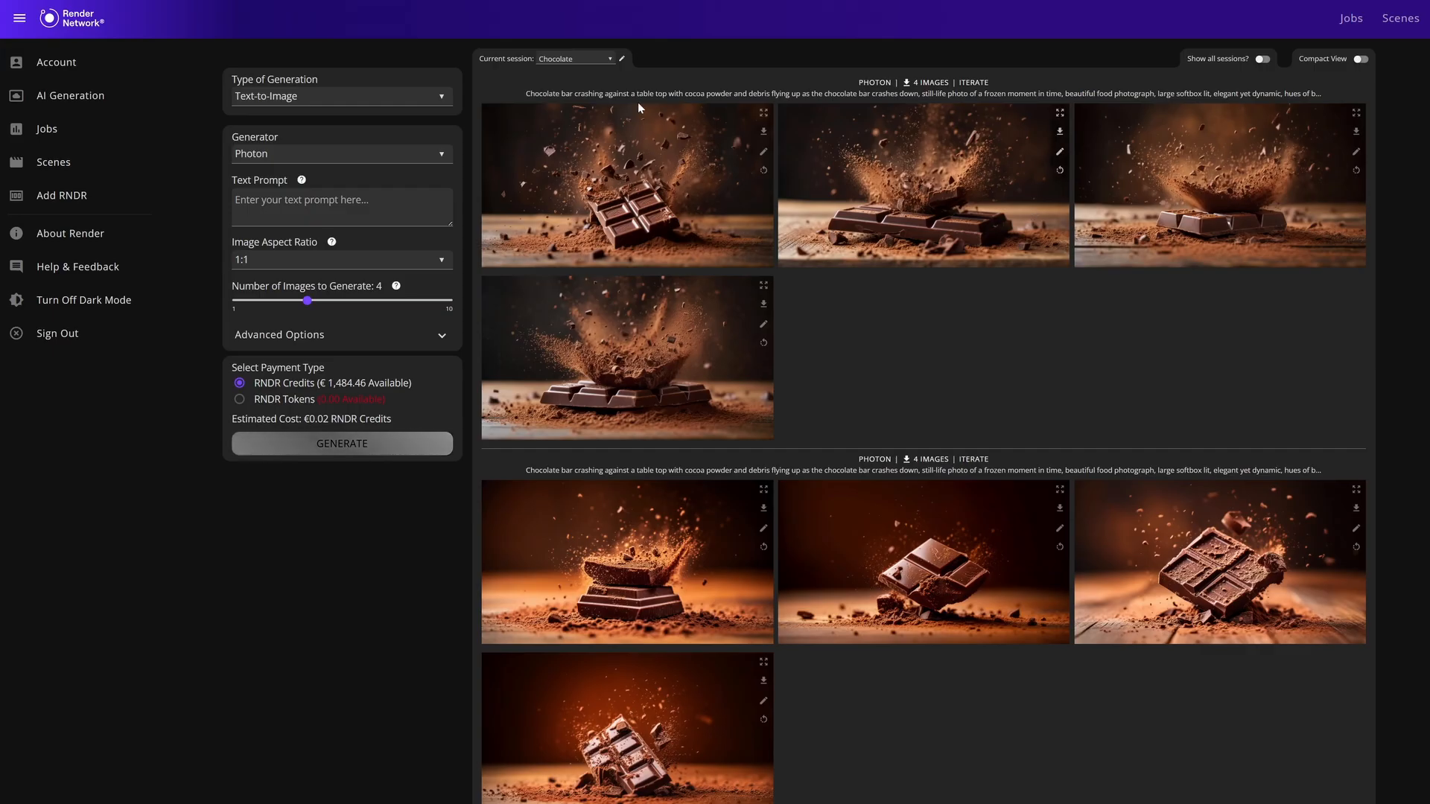
left_click(610, 60)
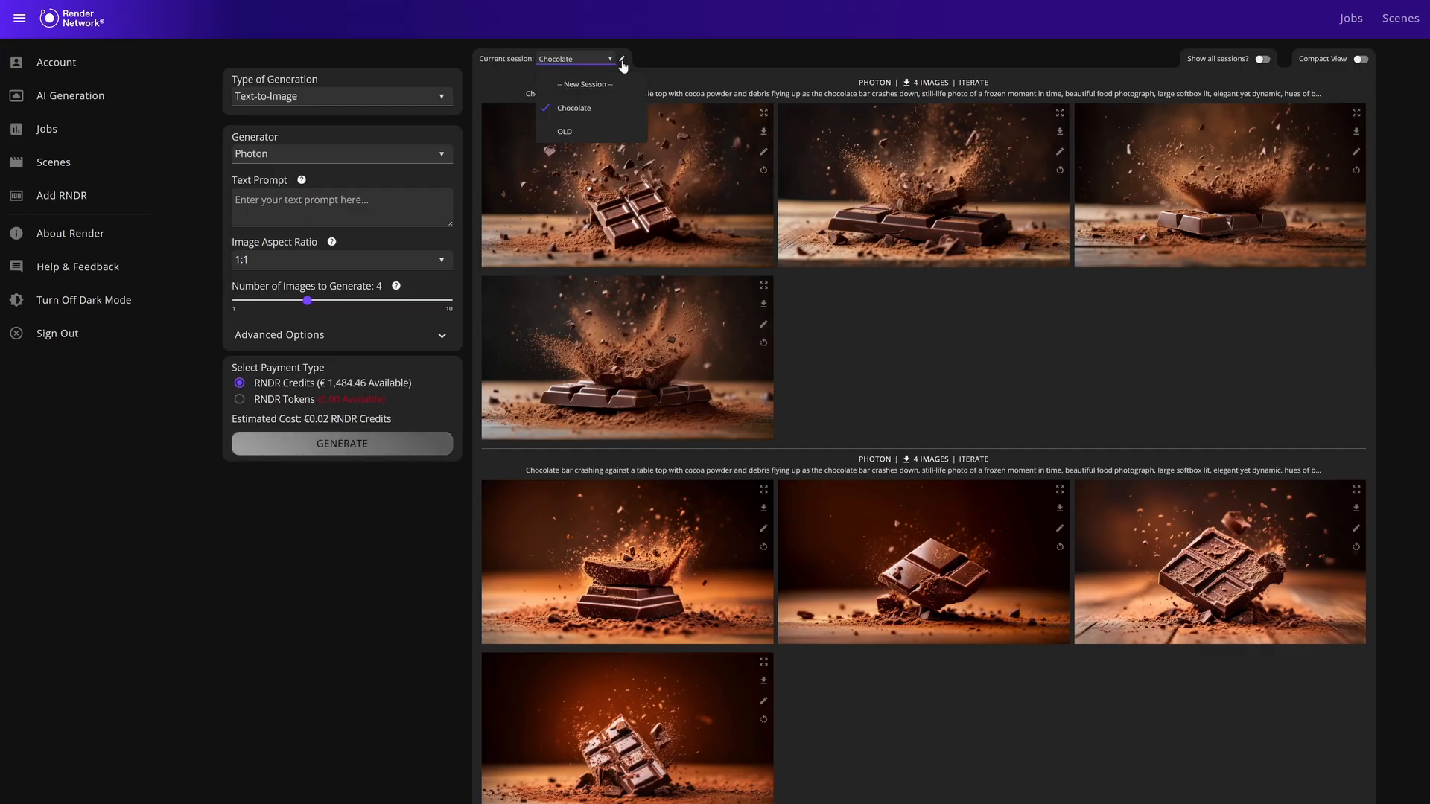
left_click(663, 49)
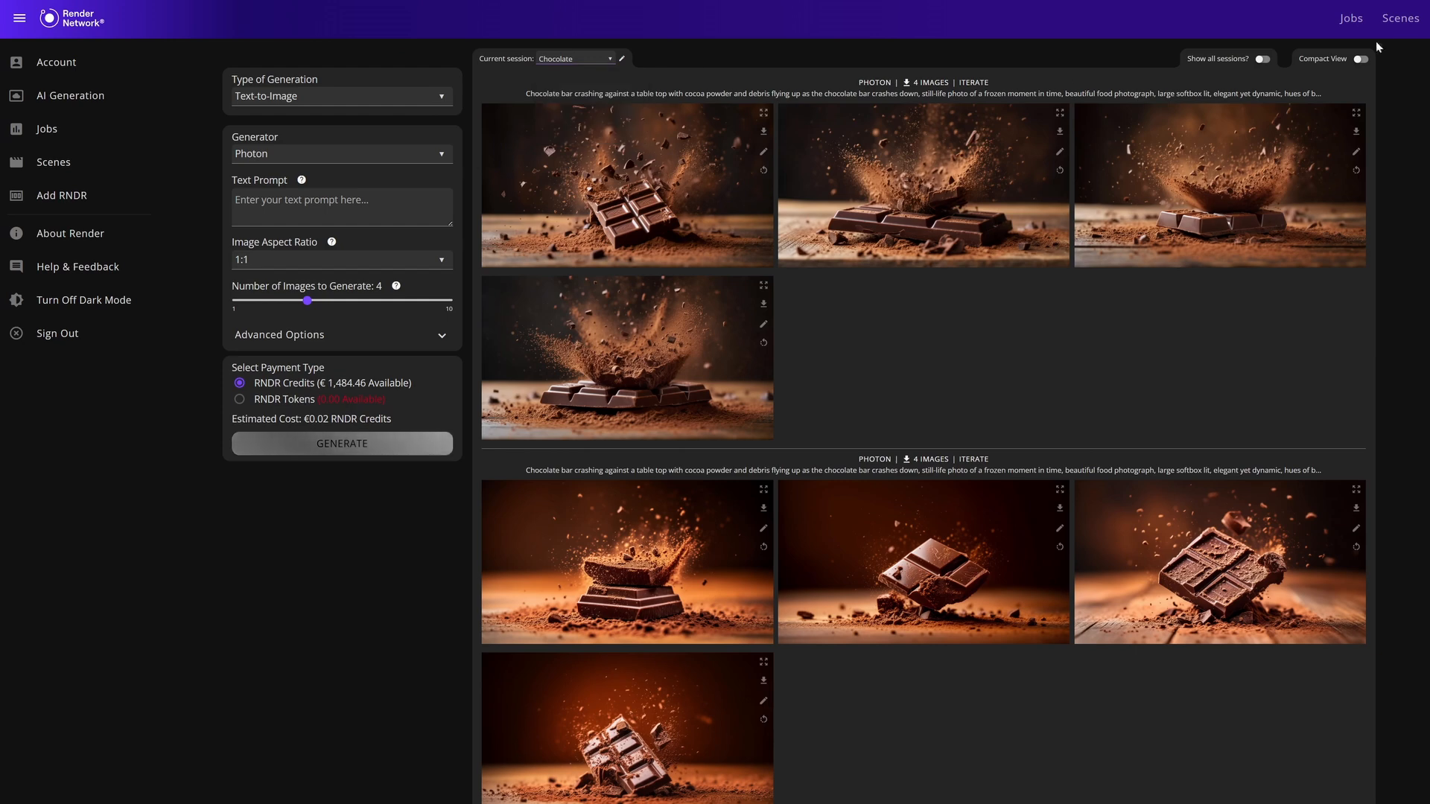
Browse the Chocolate session's creations in Compact View and return to the normal view.
left_click(1359, 60)
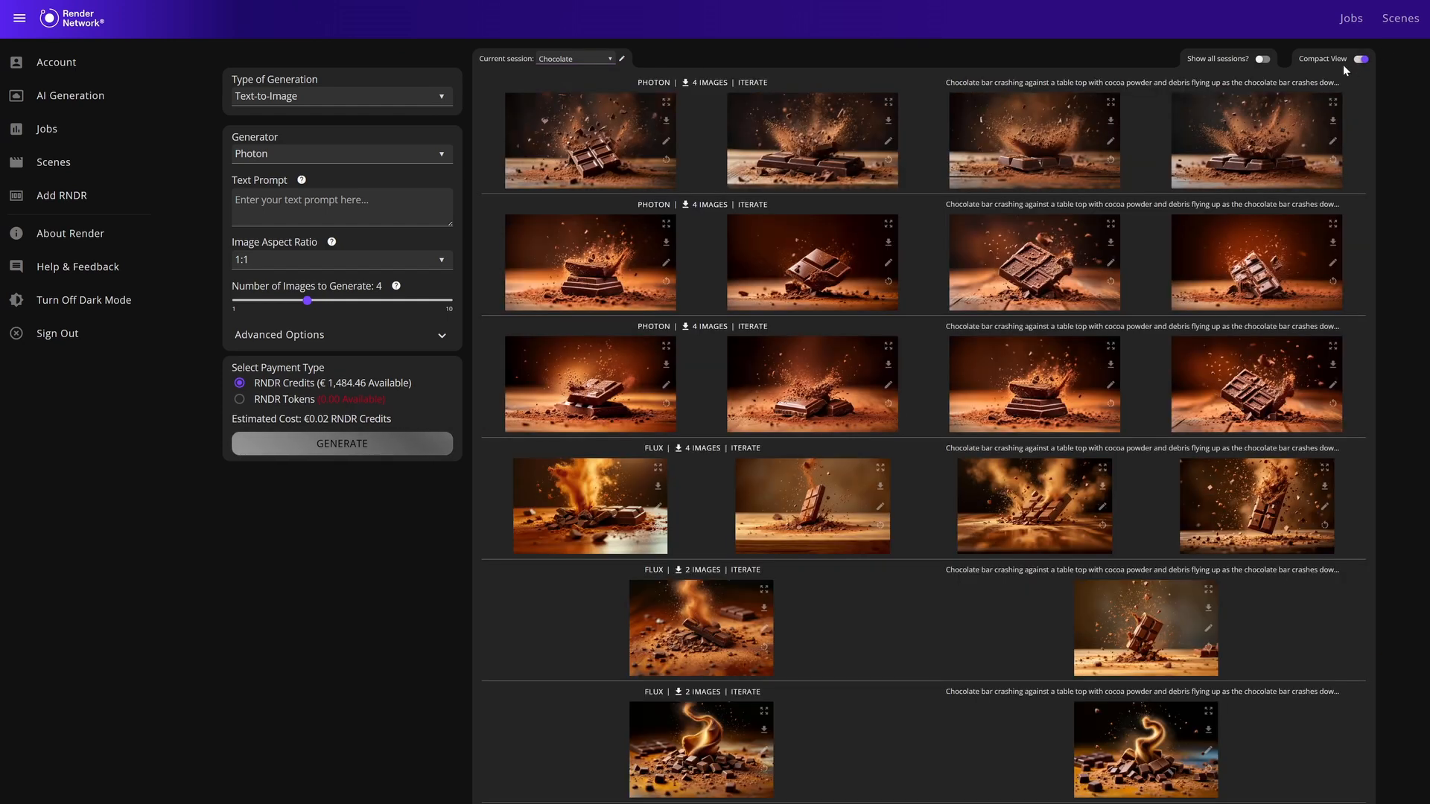
scroll(1242, 311, "down", 15)
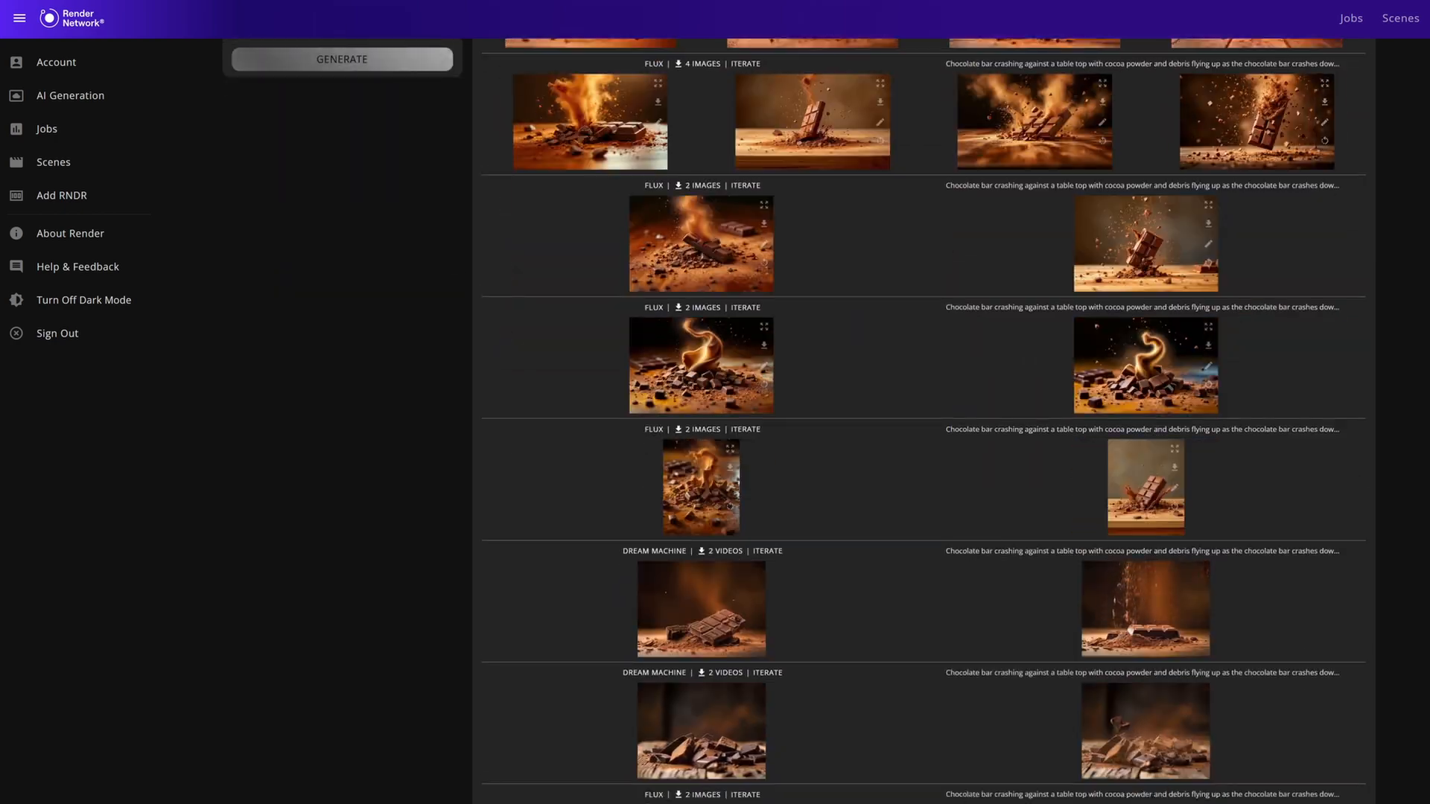
scroll(1240, 307, "down", 10)
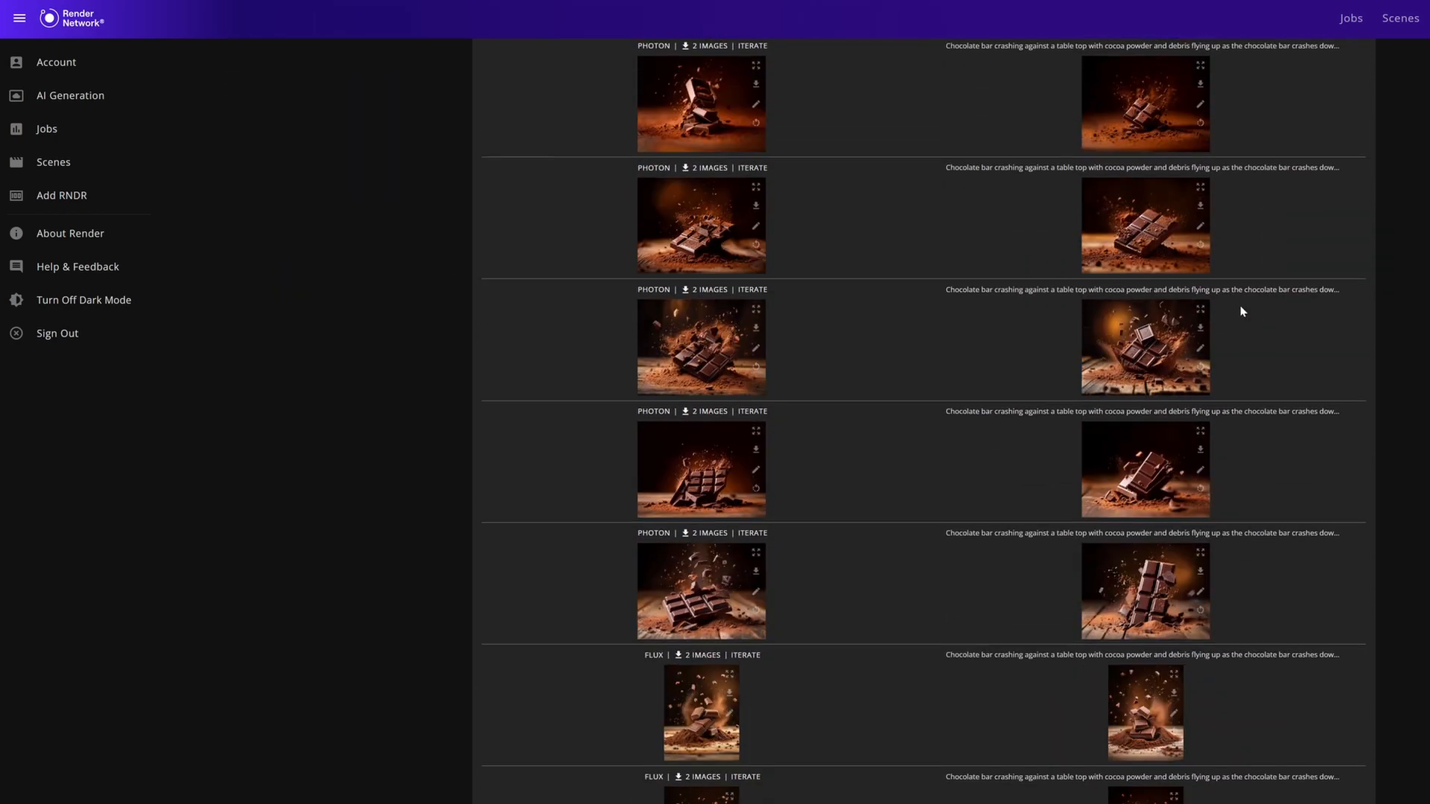
scroll(1240, 305, "up", 20)
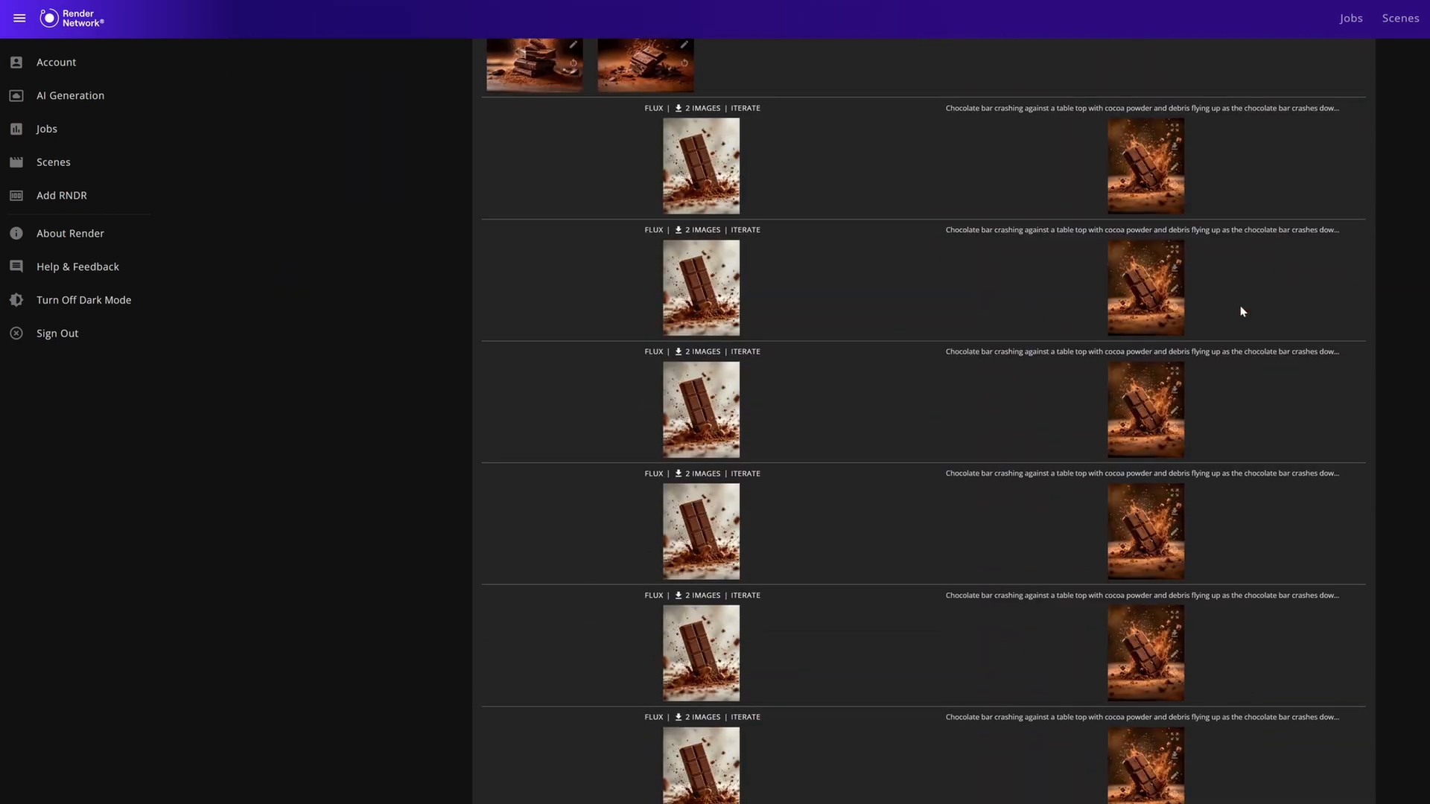
scroll(1240, 305, "up", 3)
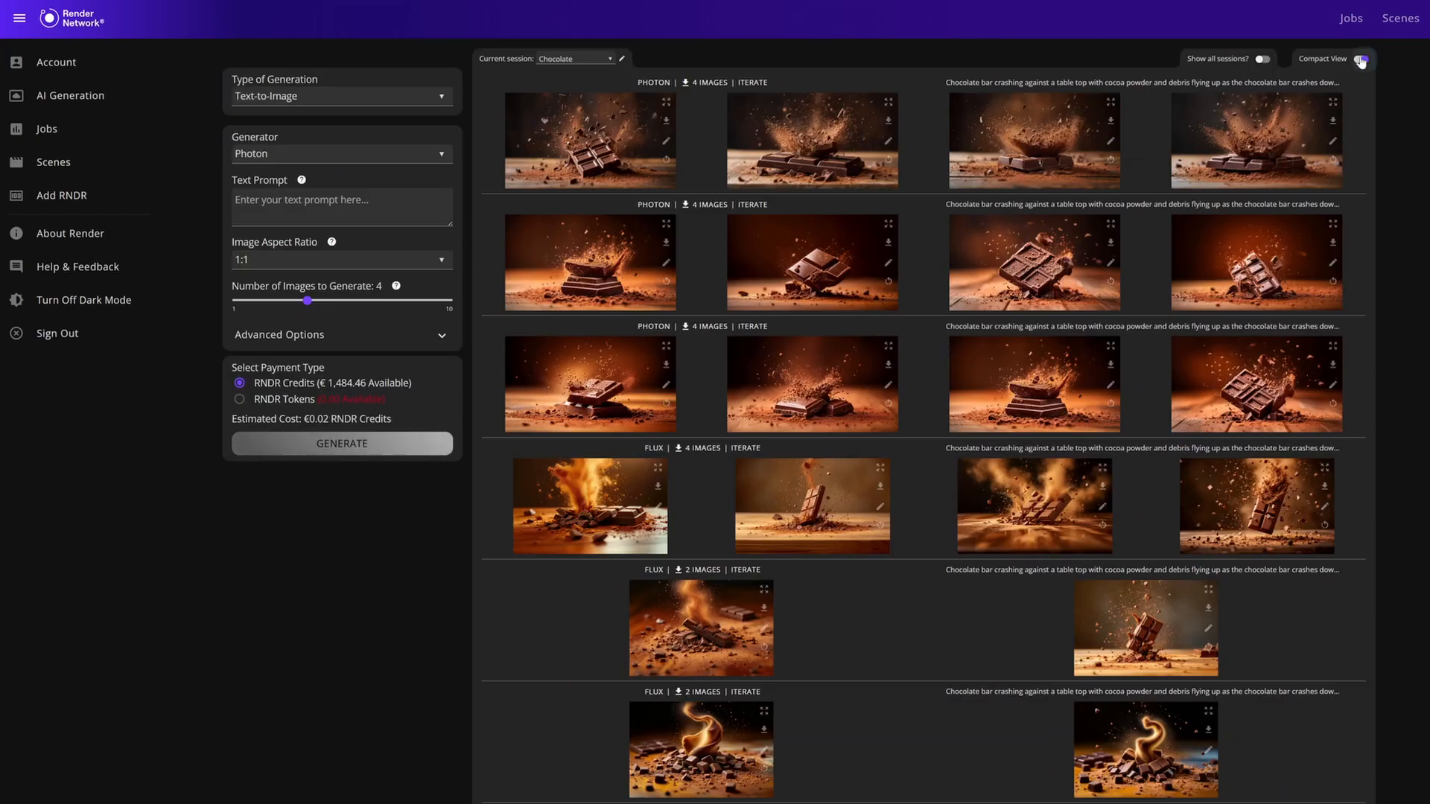
left_click(1360, 59)
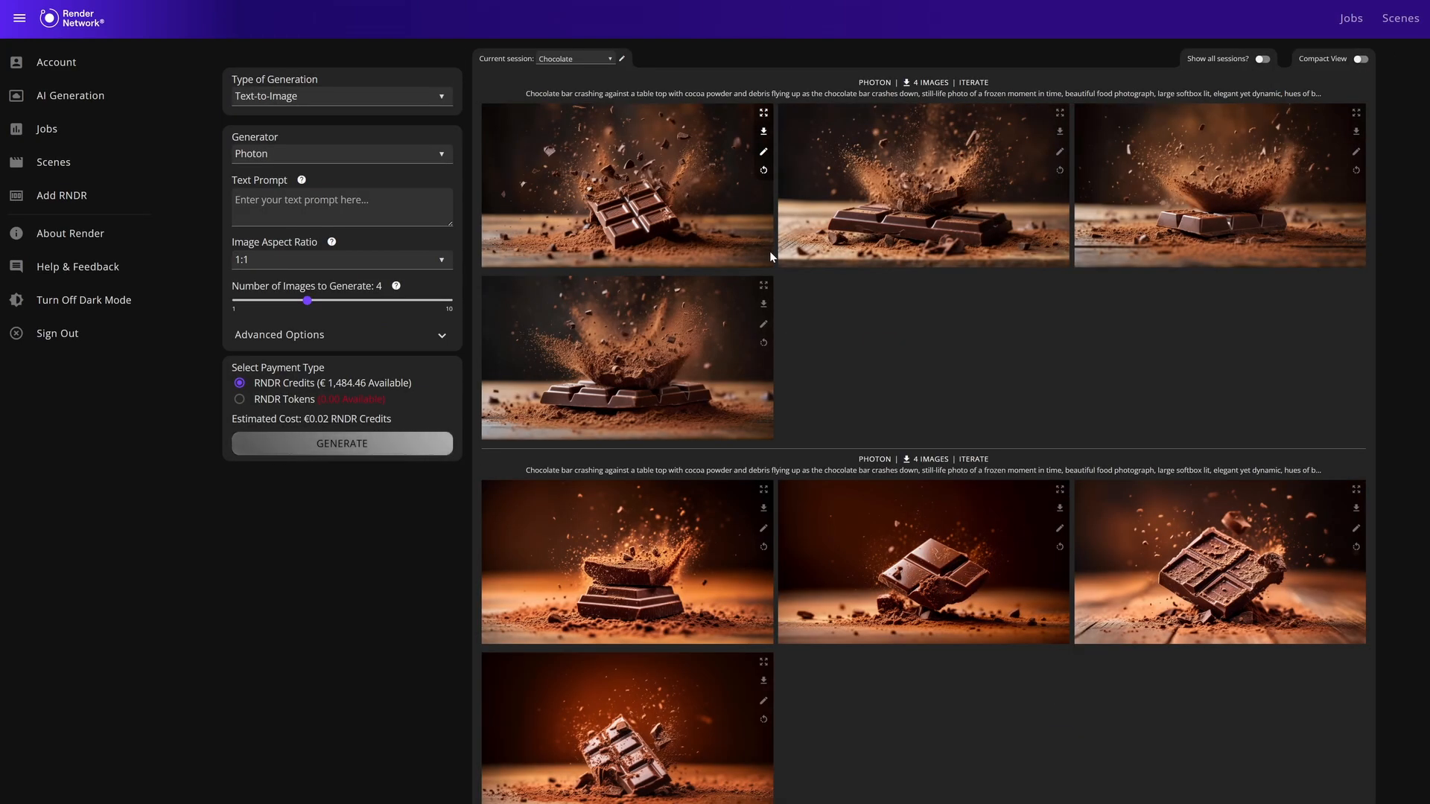
Review the available generation types and keep Text-to-Image selected.
left_click(308, 97)
scroll(303, 134, "down", 1)
scroll(303, 132, "up", 1)
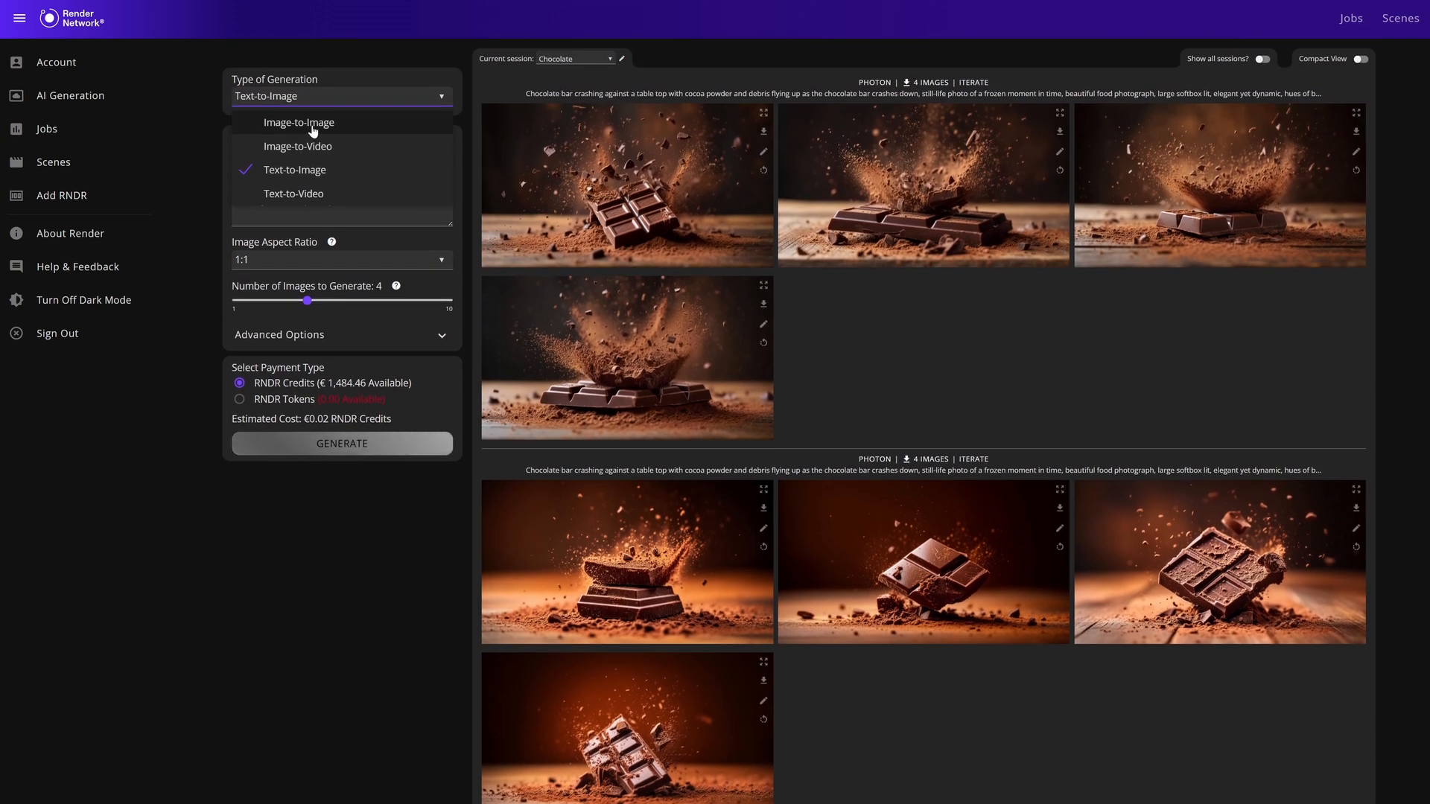
left_click(317, 174)
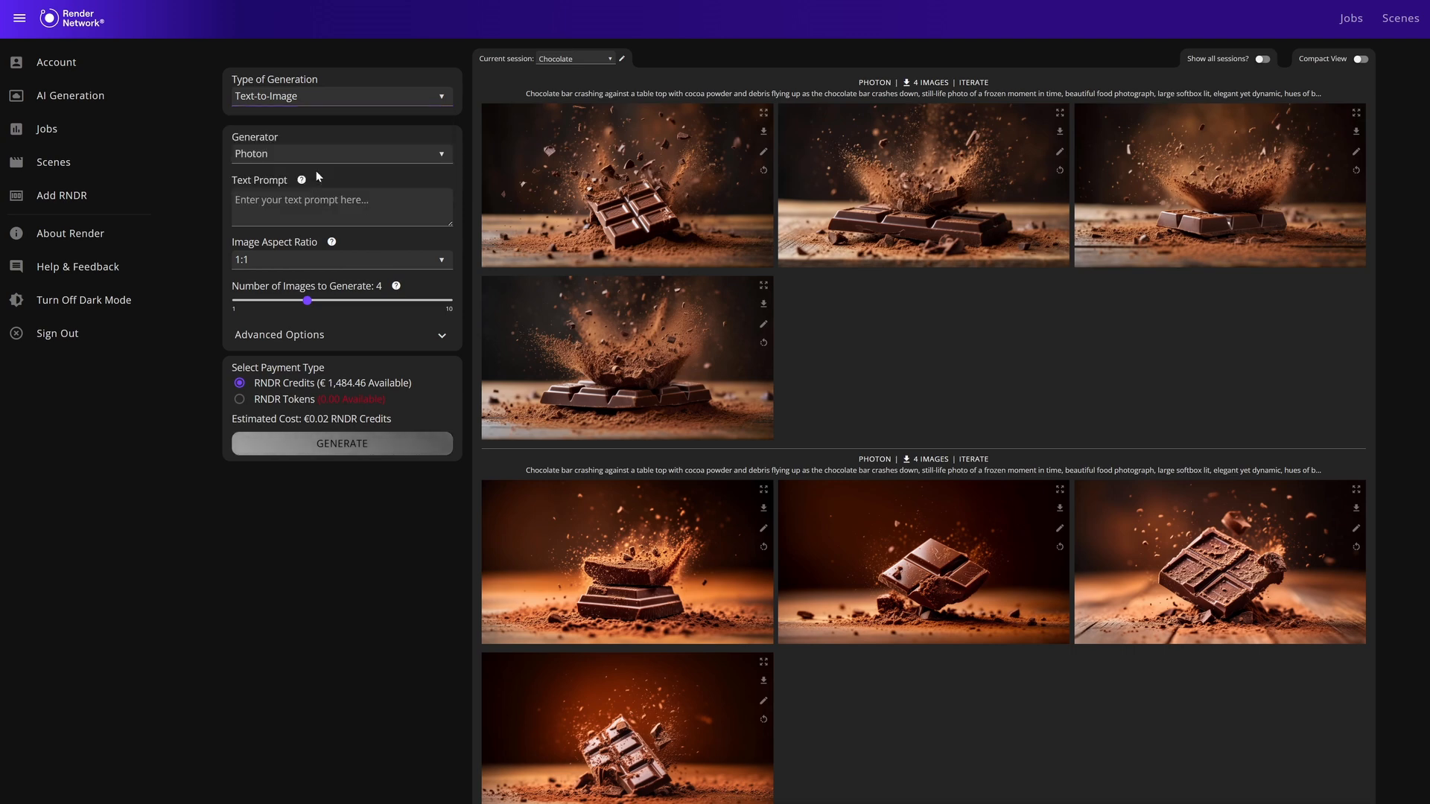
Compare the Photon and Flux generators' settings and set the generator to Flux.
left_click(275, 160)
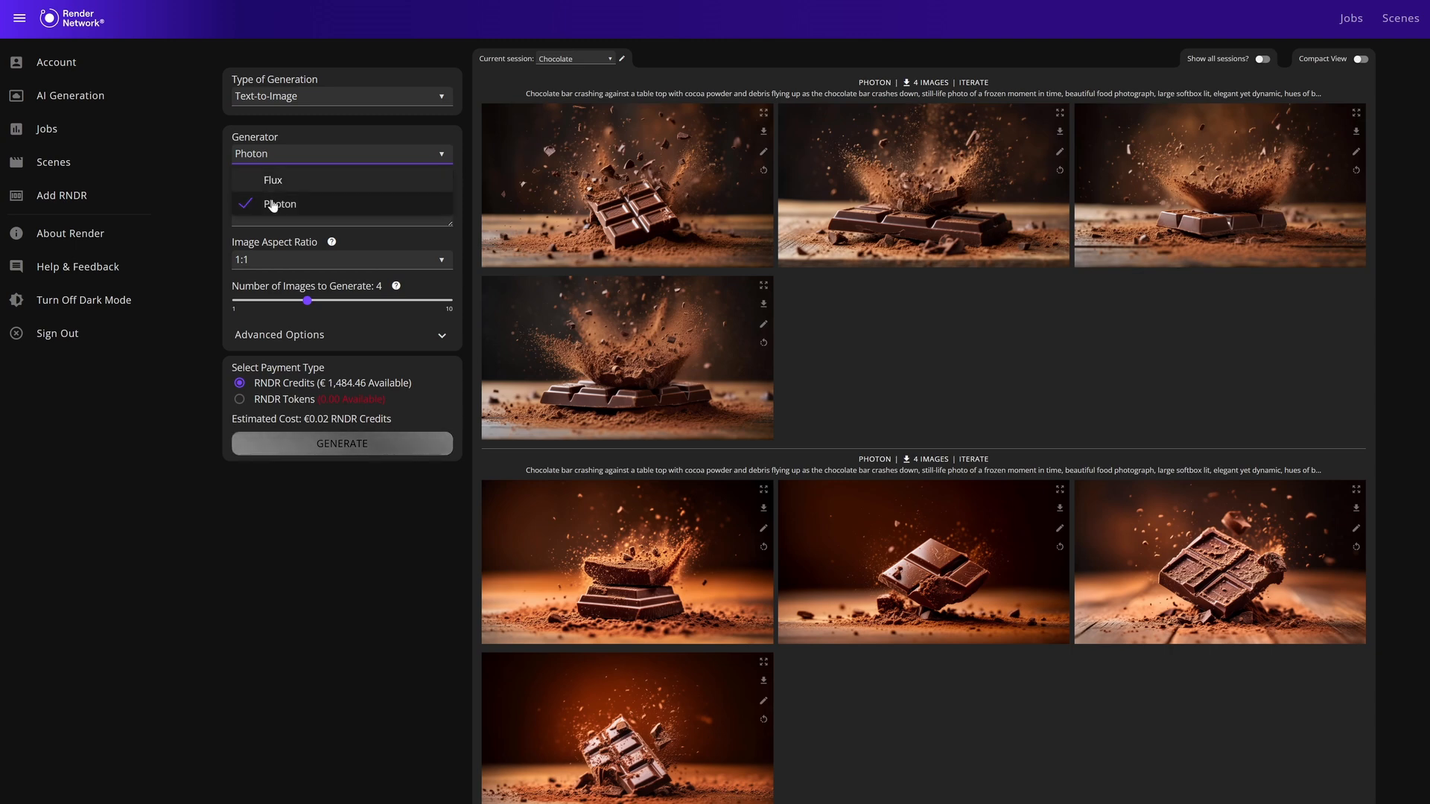
left_click(275, 182)
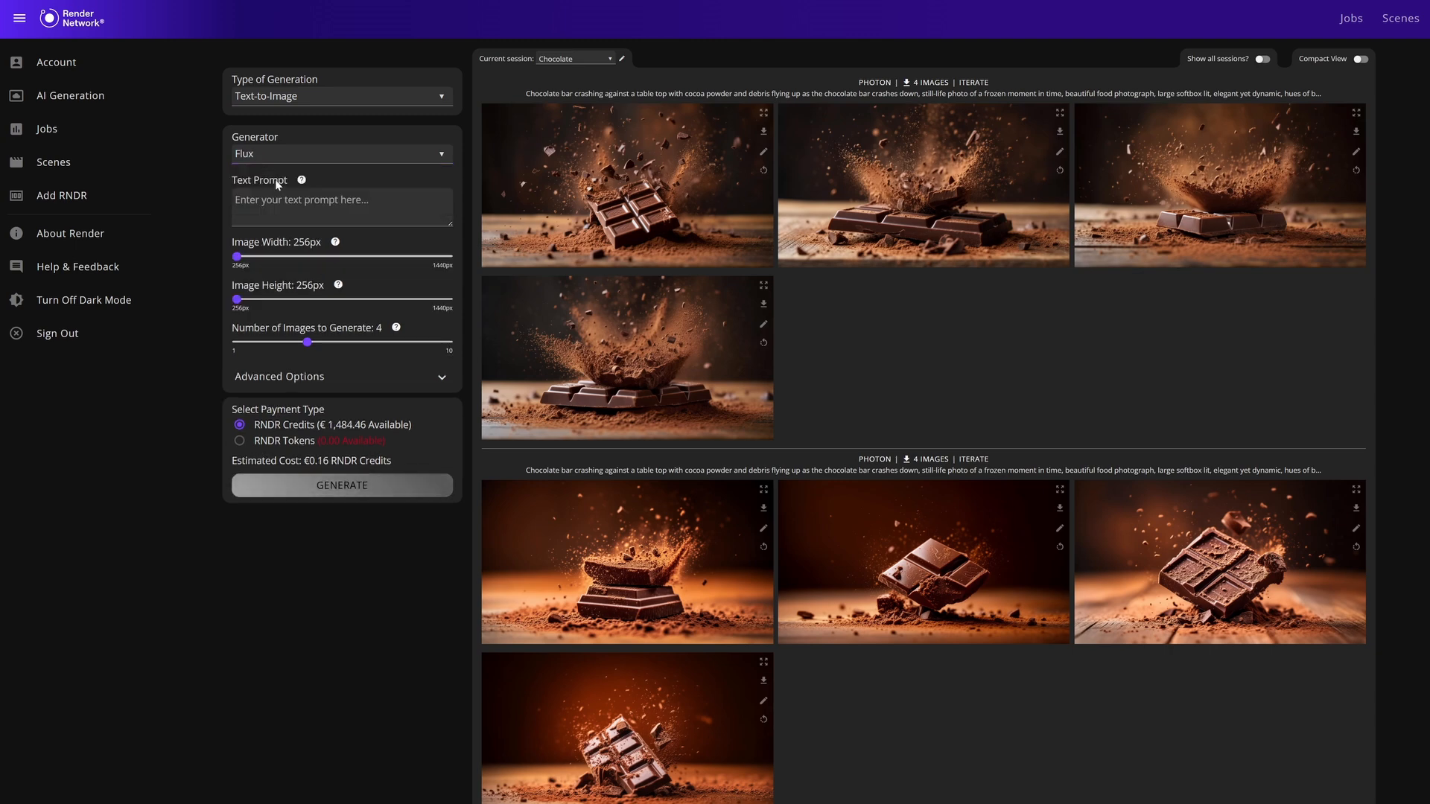
left_click(294, 158)
left_click(280, 203)
left_click(295, 158)
left_click(289, 191)
Set the image width and height to 1440px each and the number of images to generate to 1.
left_click_drag(239, 258, 449, 258)
left_click(446, 299)
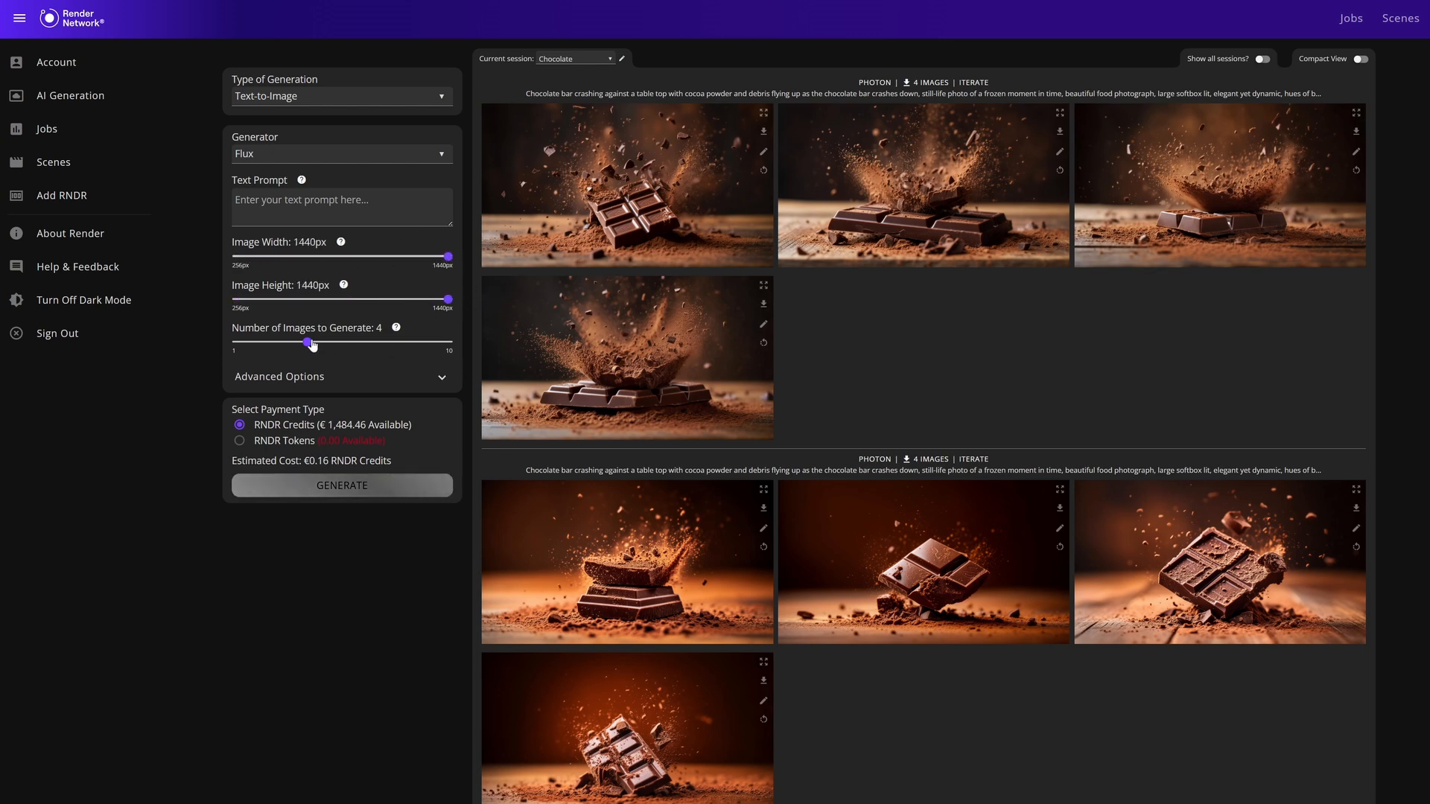
left_click_drag(310, 344, 396, 348)
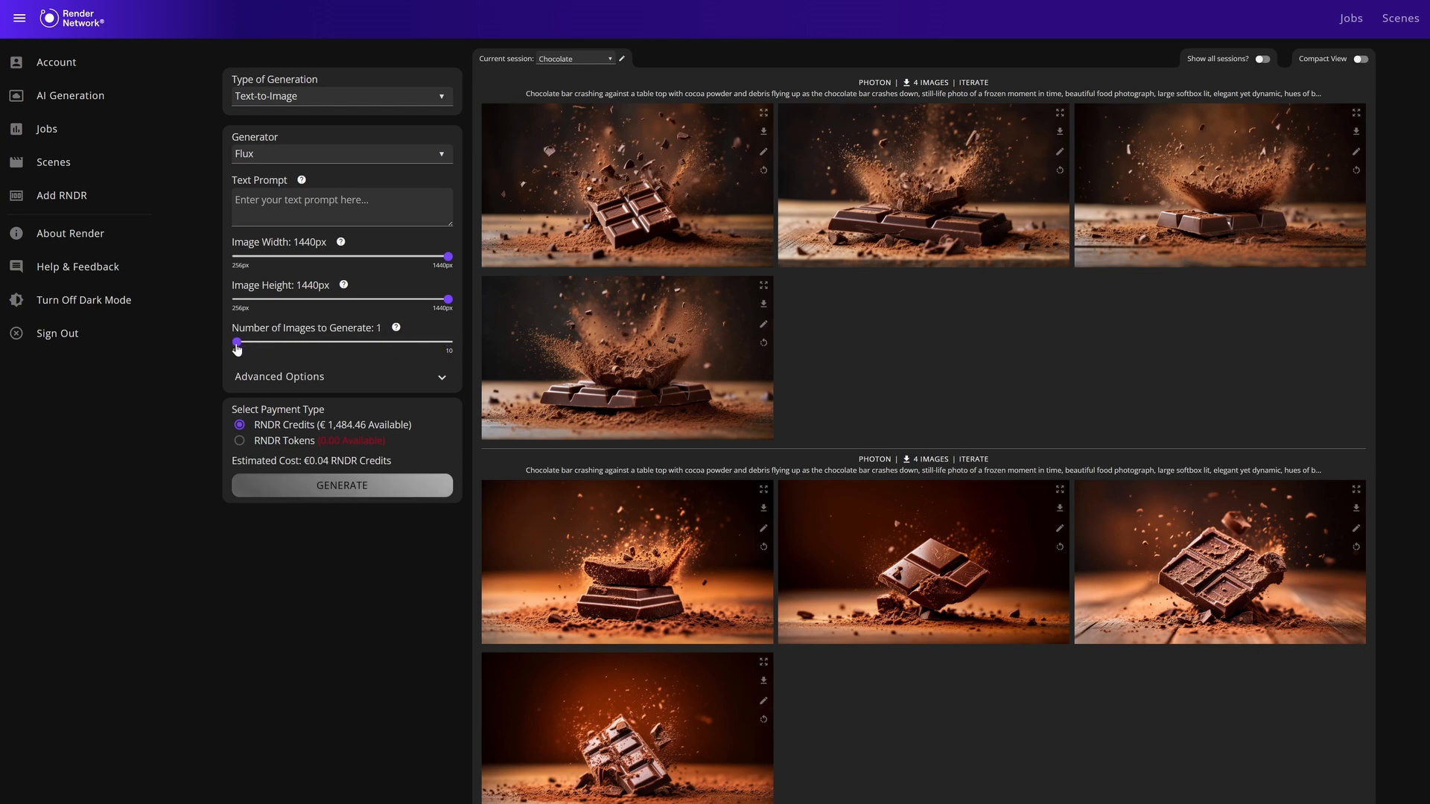
In the advanced Flux options, select the FLUX 1.1 [pro] model, enable prompt upsampling and randomize the initial seed.
left_click(280, 378)
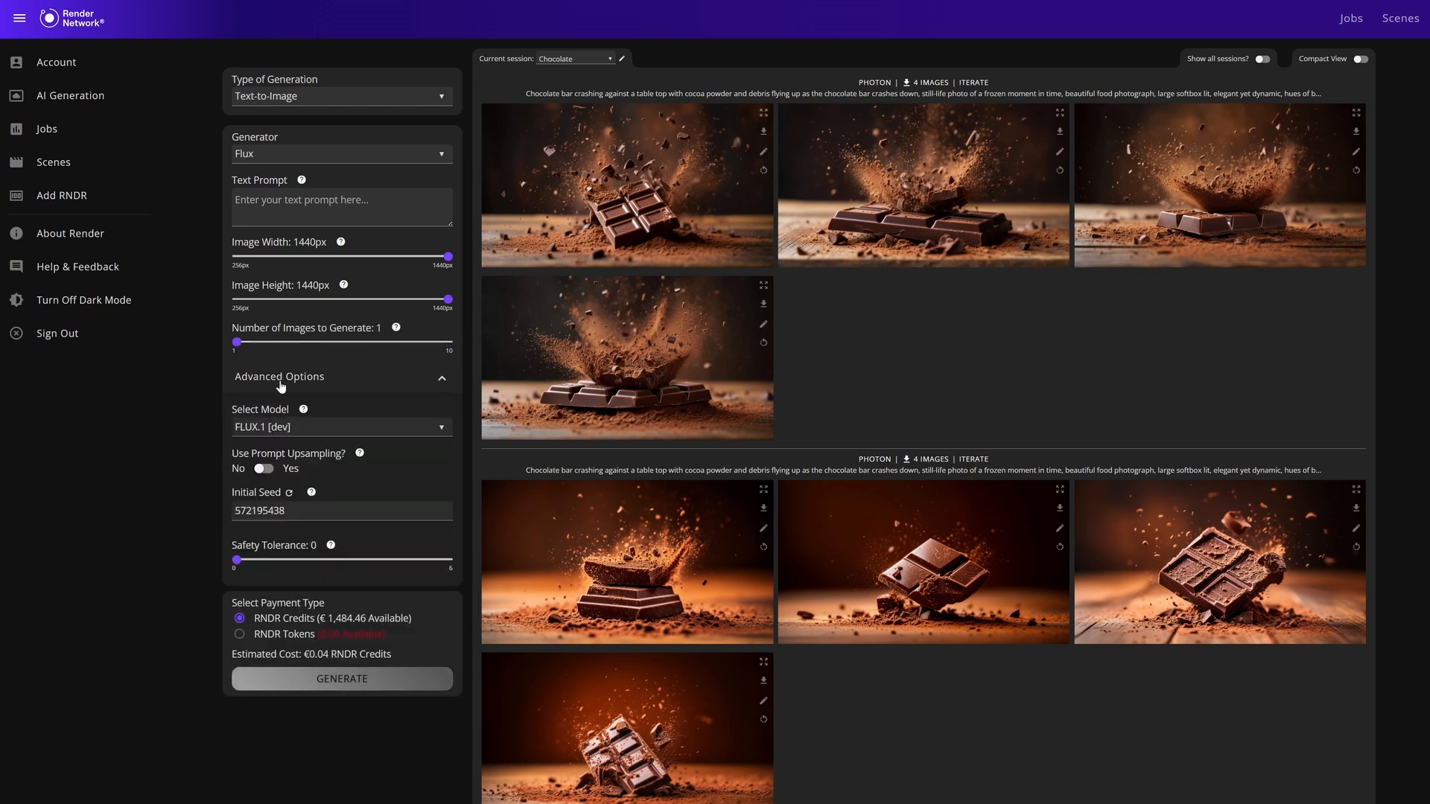
left_click(277, 428)
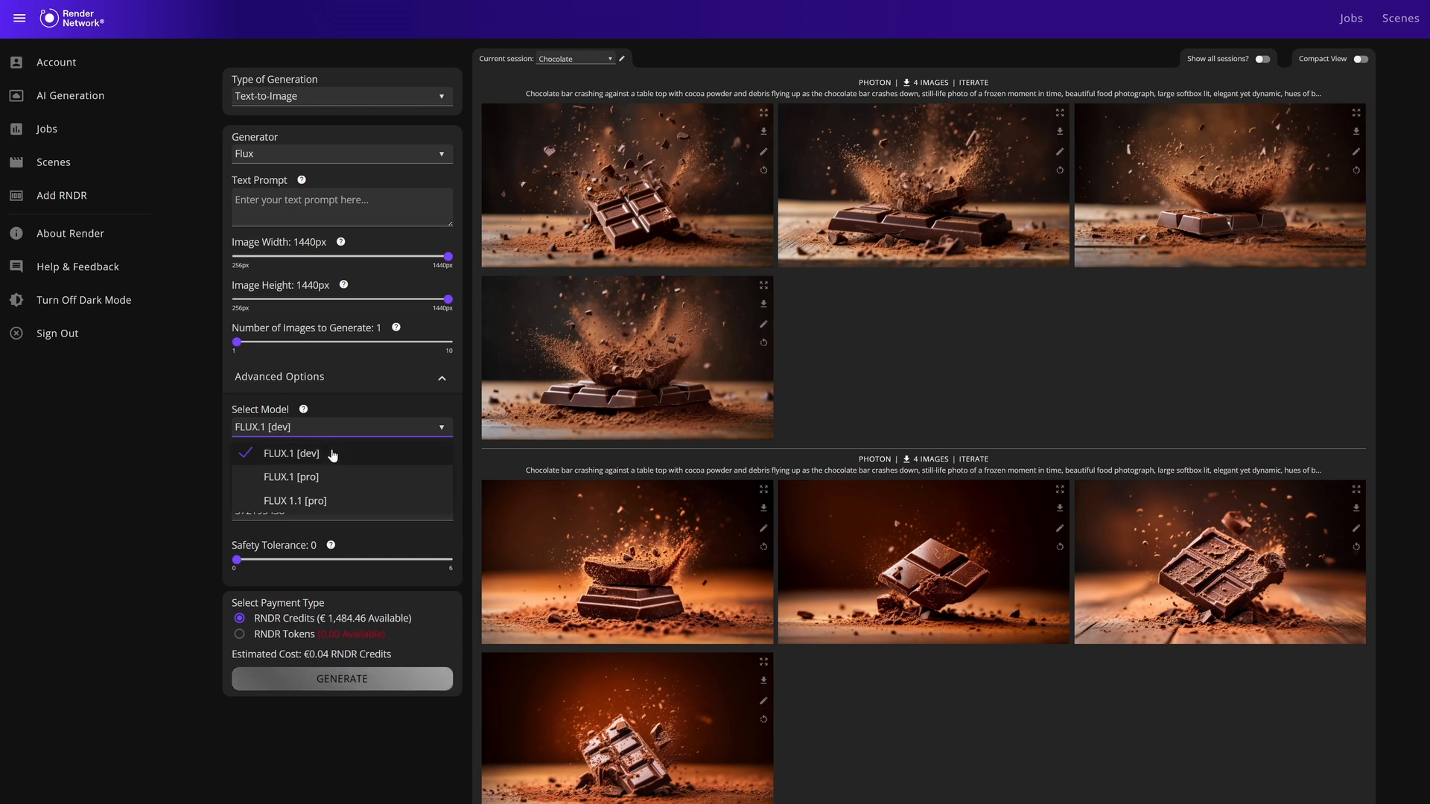
left_click(319, 502)
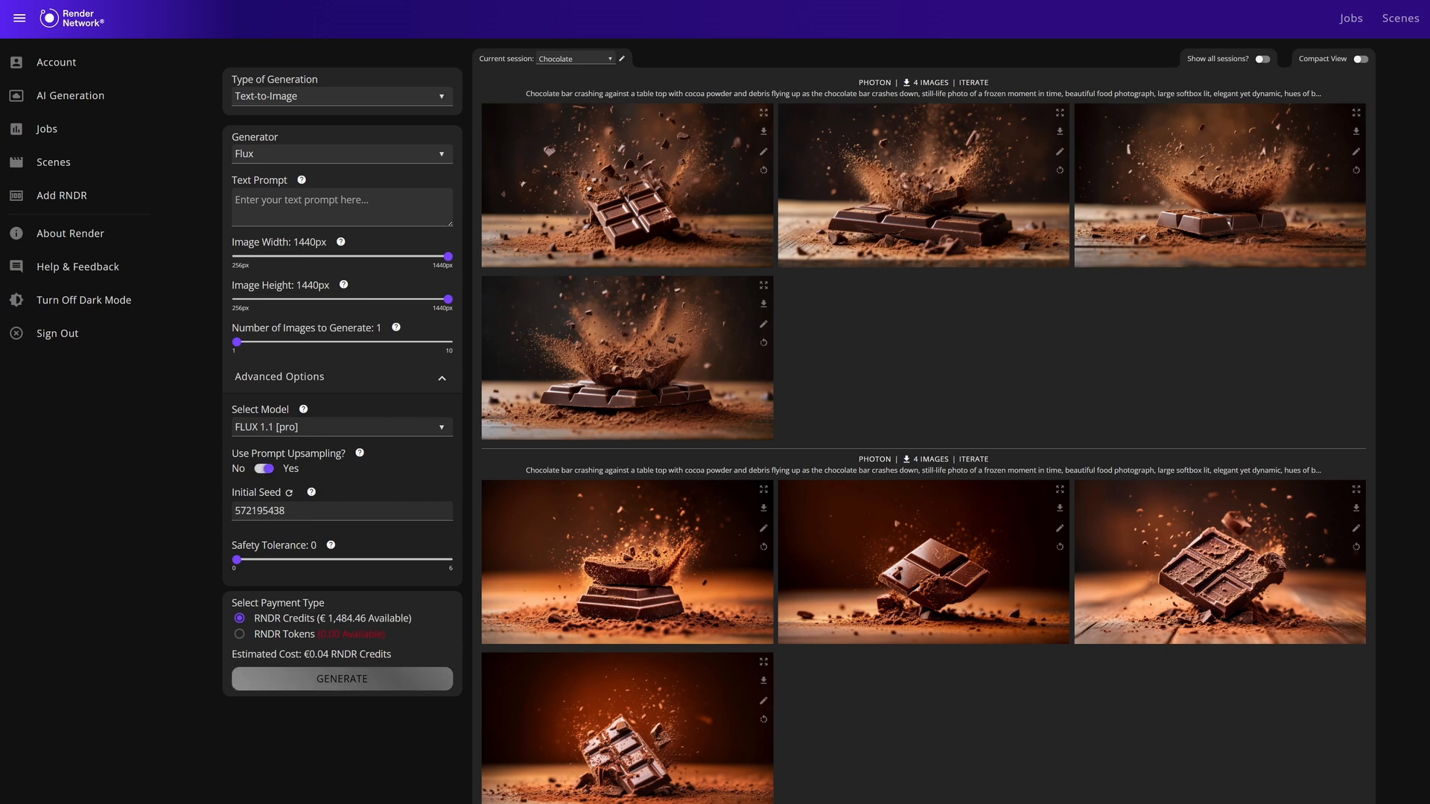
left_click(289, 493)
left_click(289, 493)
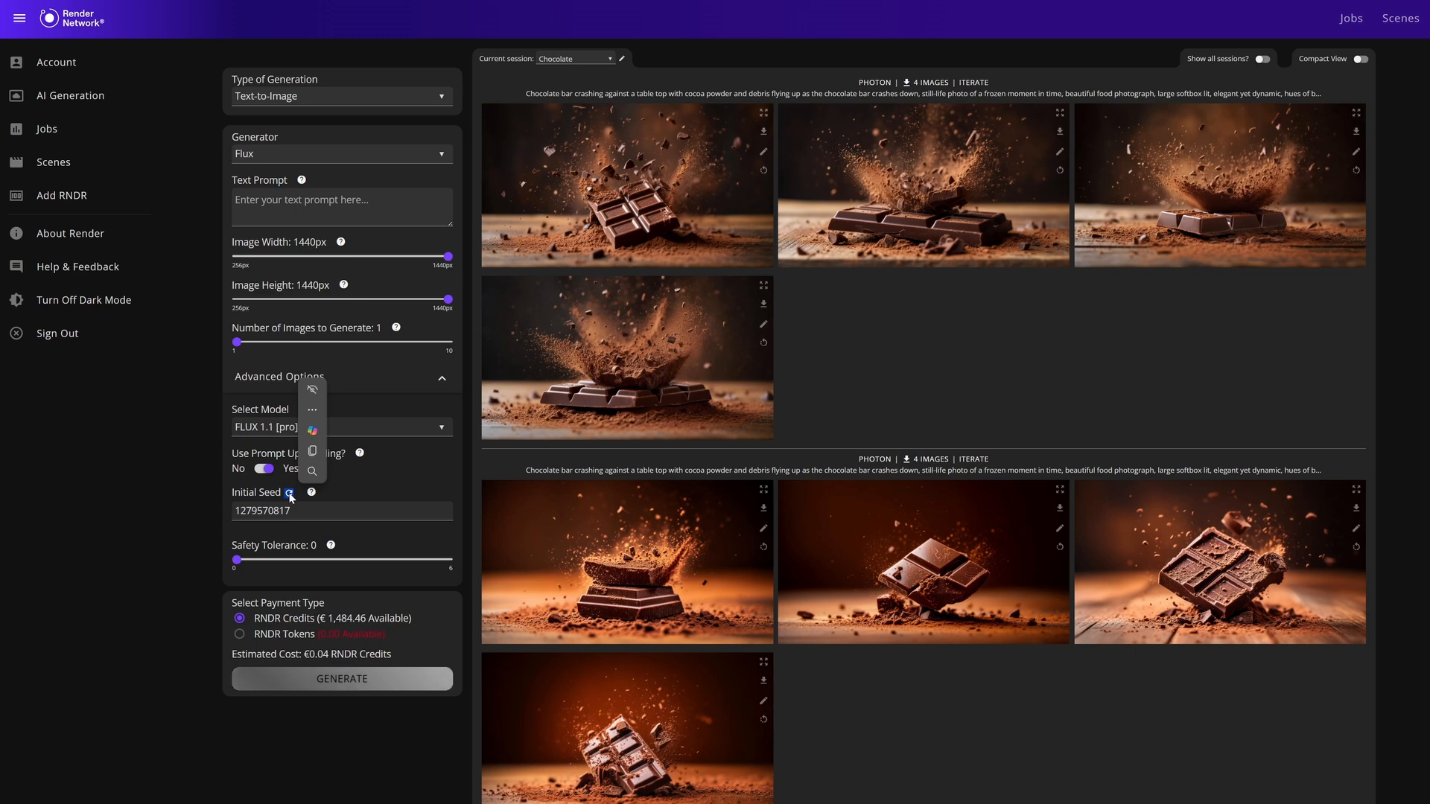
left_click(338, 531)
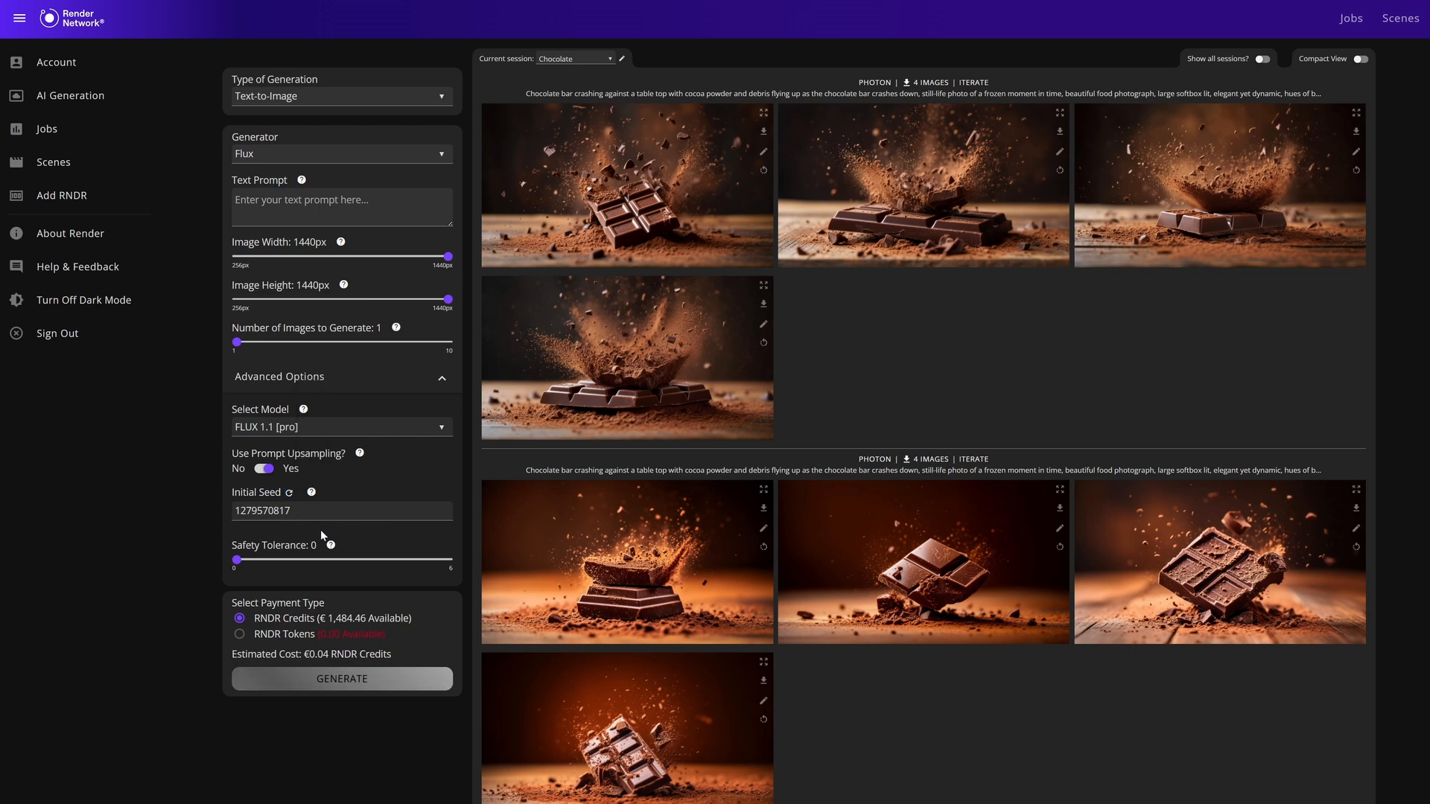
Try a higher safety tolerance for Flux and return it to 0.
left_click_drag(237, 559, 413, 559)
left_click(239, 570)
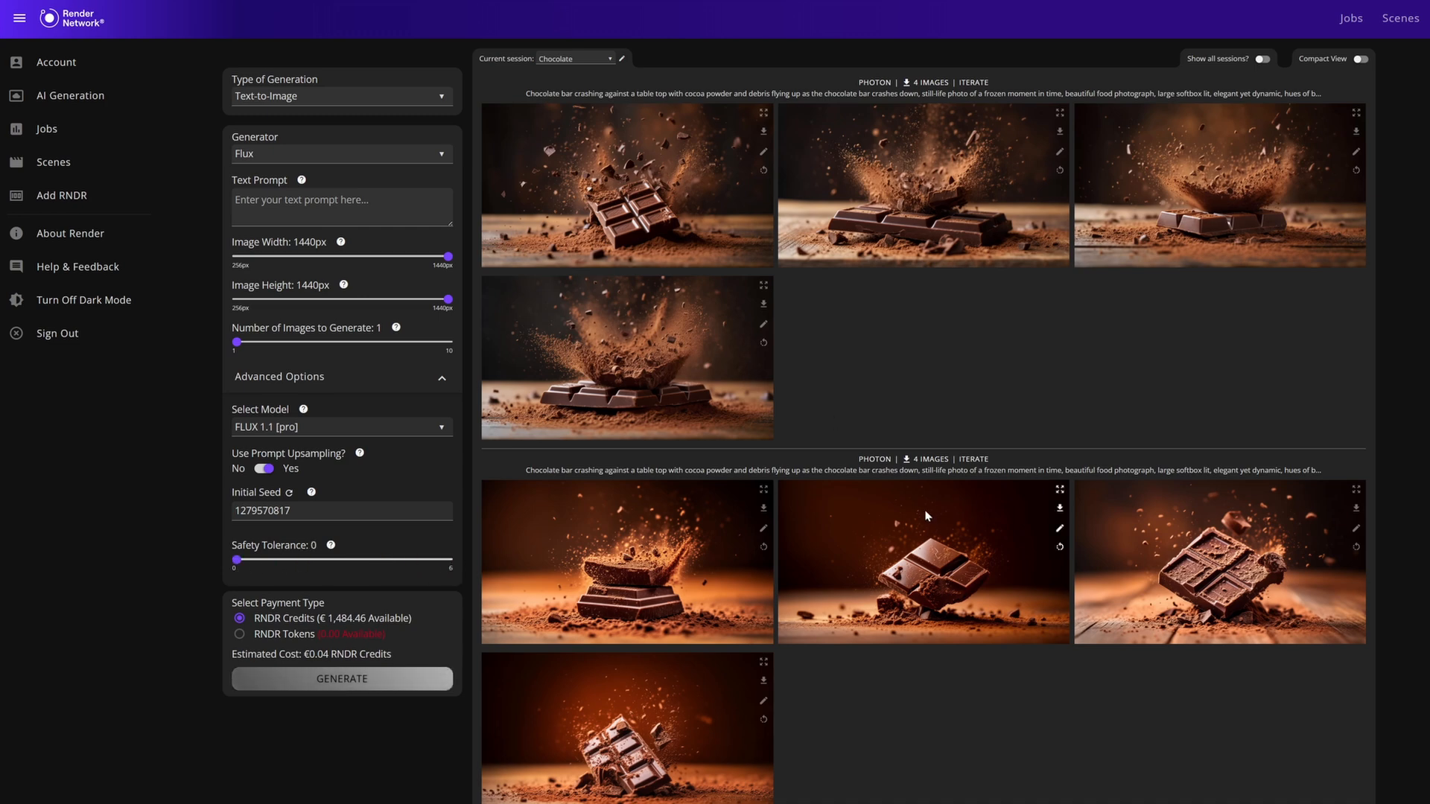
scroll(928, 516, "down", 2)
mouse_move(238, 433)
left_mouse_down()
mouse_move(437, 445)
mouse_move(239, 445)
left_mouse_up()
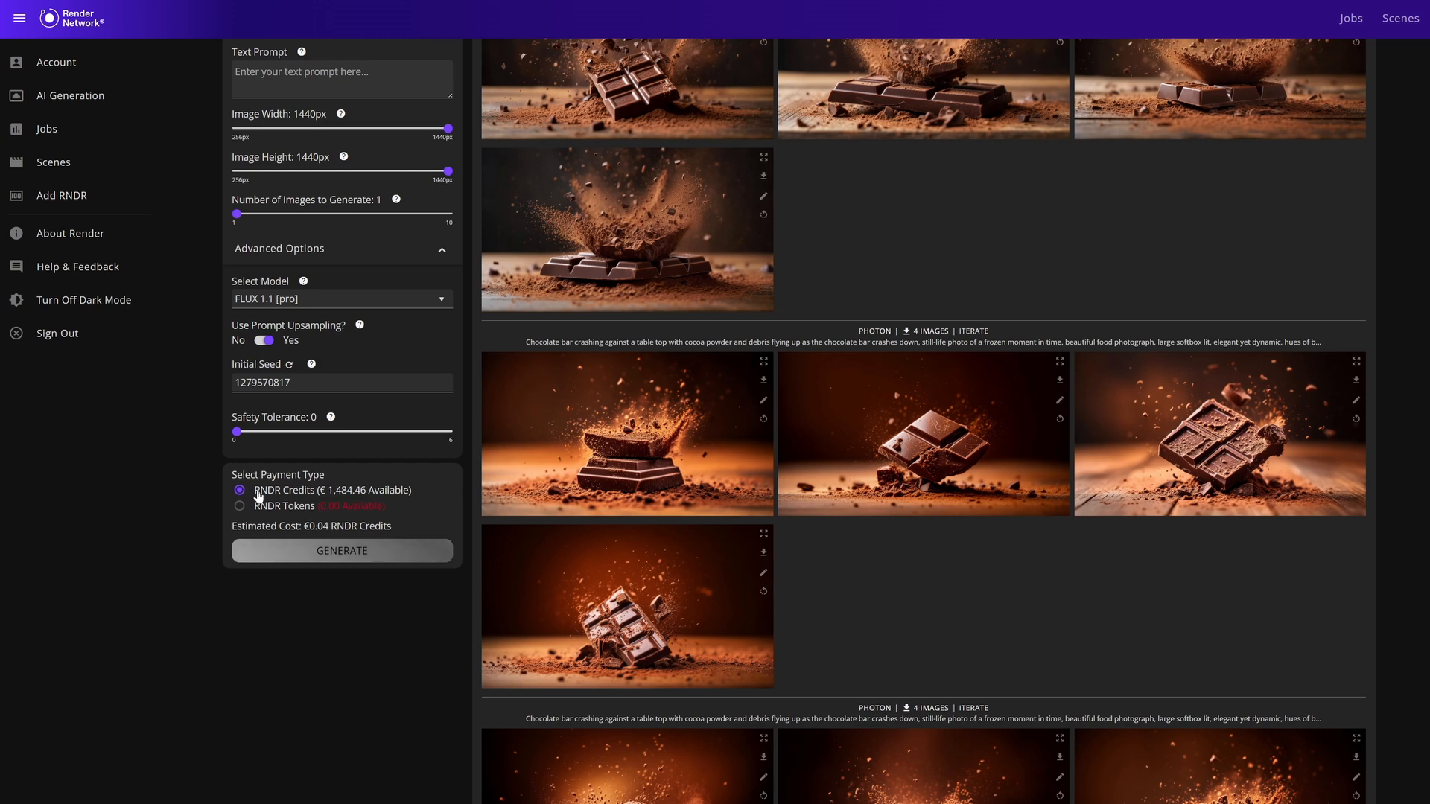
scroll(258, 497, "up", 1)
scroll(272, 564, "up", 1)
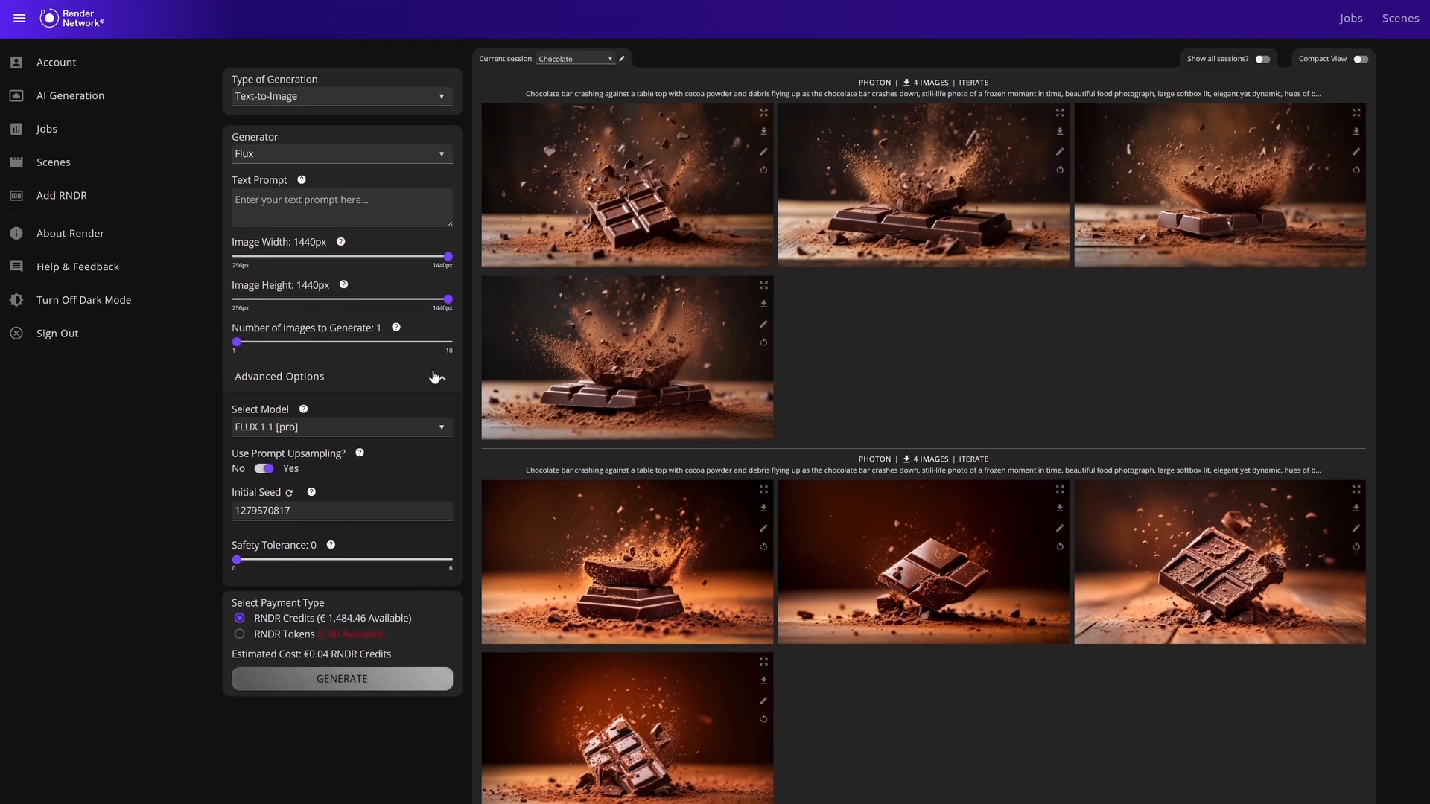
Switch the generator to Photon, keeping the 1:1 image aspect ratio and one image to generate.
left_click(408, 156)
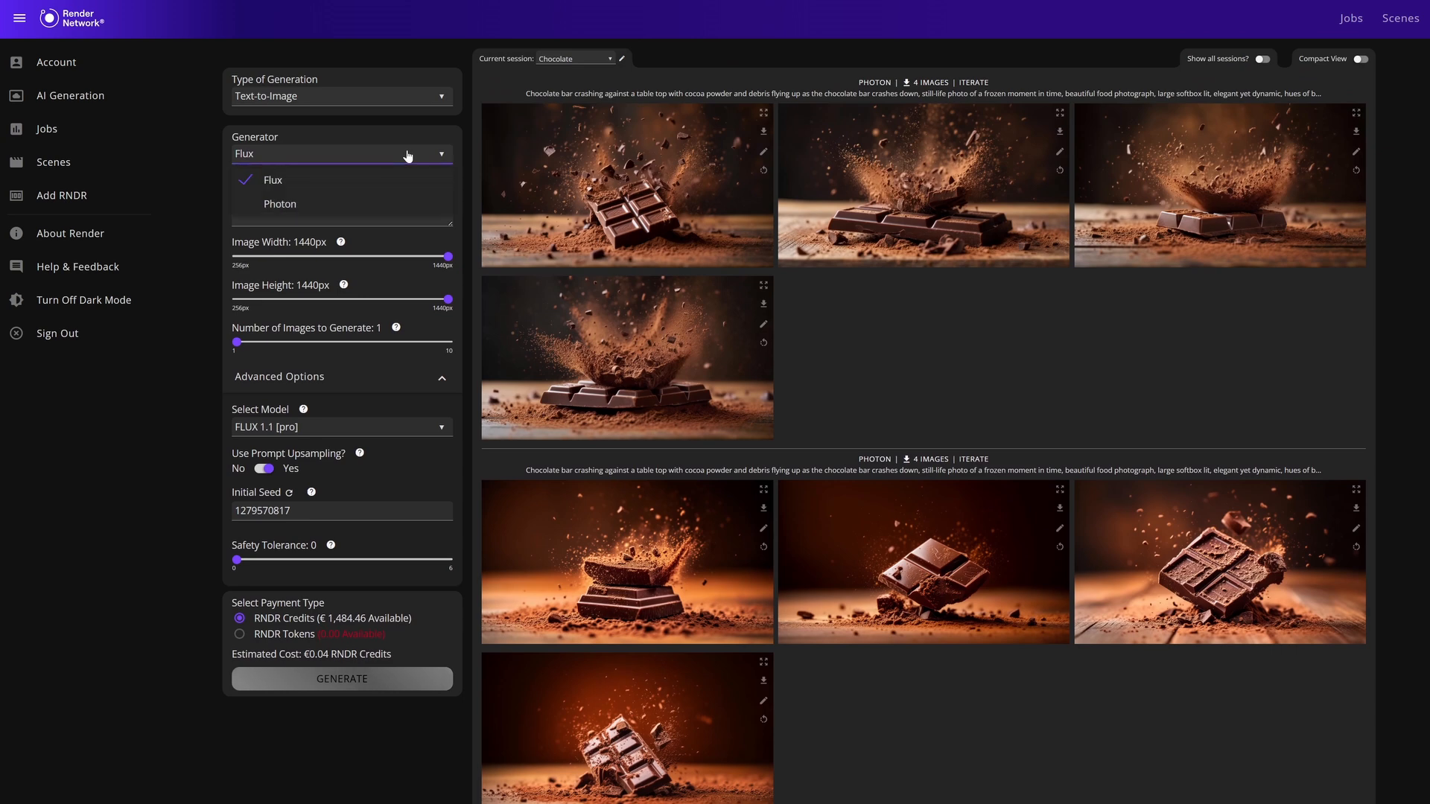
left_click(322, 205)
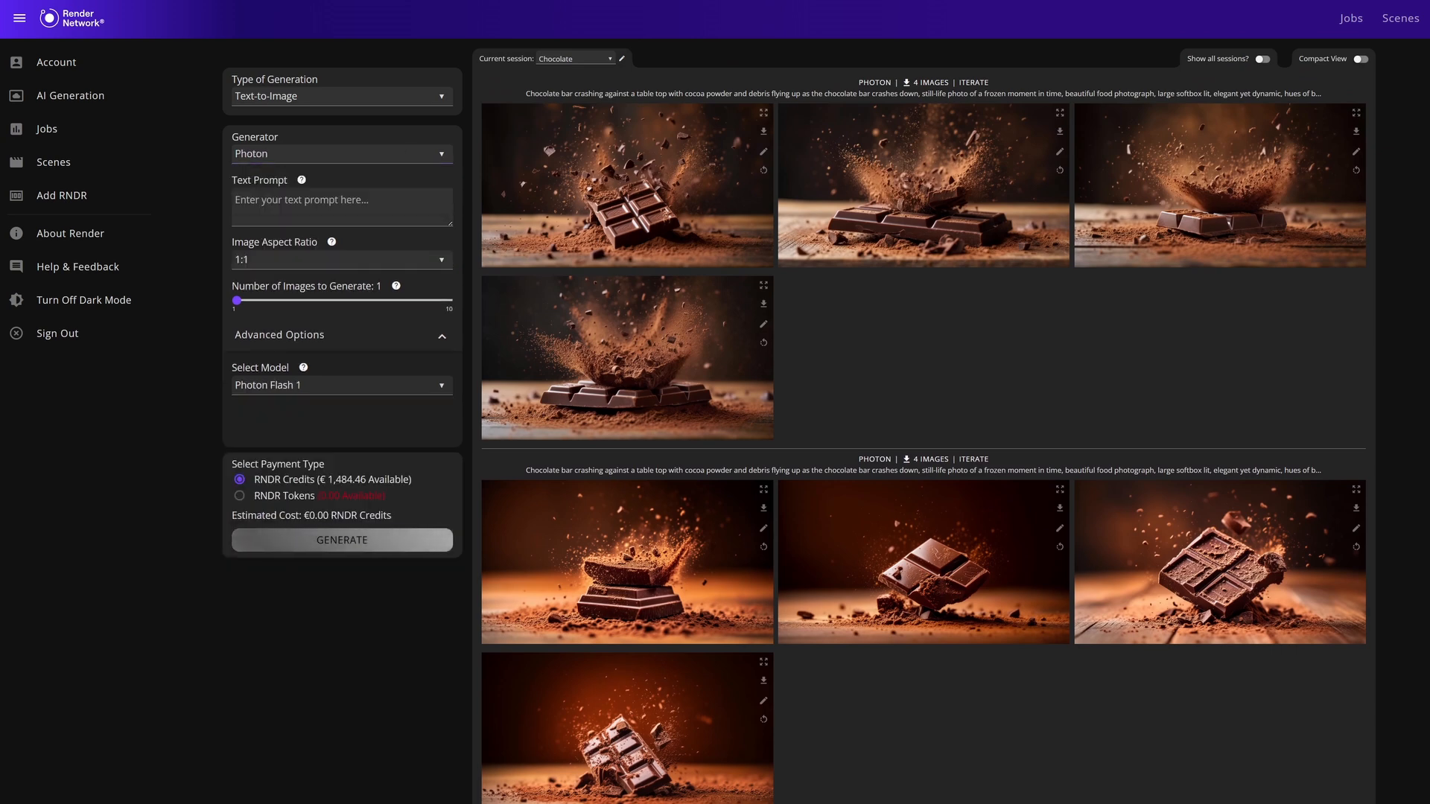
left_click(313, 260)
scroll(332, 332, "down", 5)
left_click(195, 355)
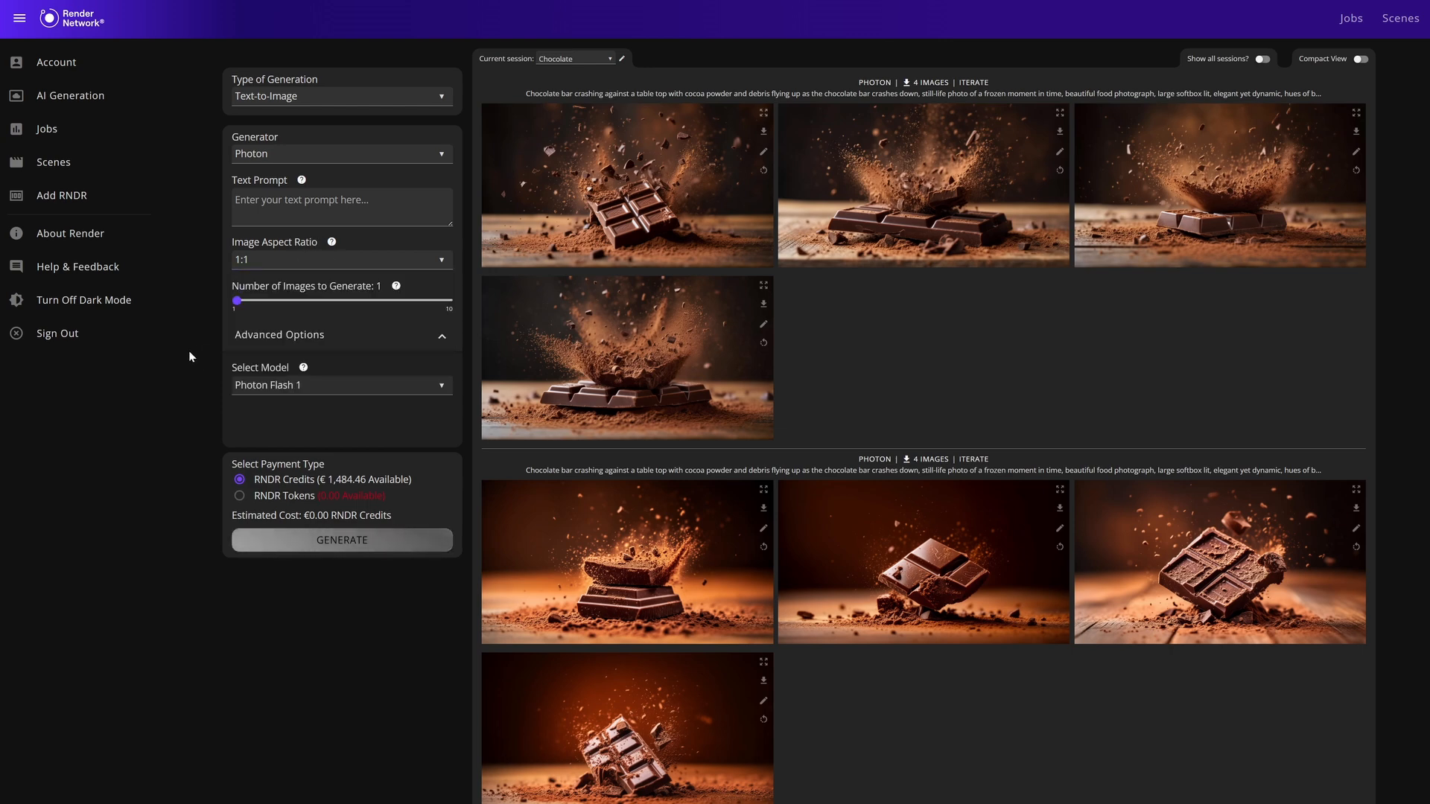
mouse_move(240, 303)
left_mouse_down()
mouse_move(472, 303)
mouse_move(214, 306)
left_mouse_up()
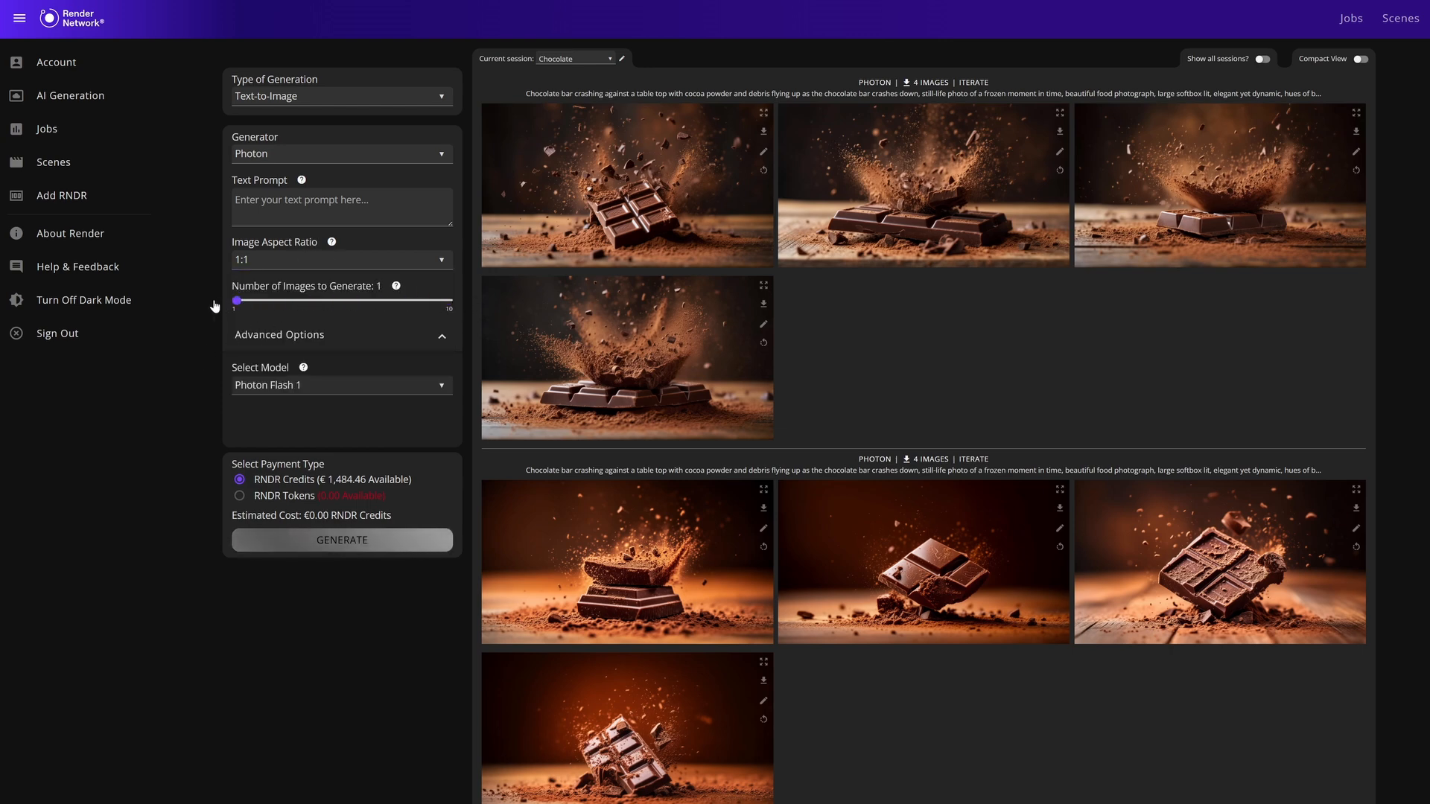
Compare the Photon models in the advanced options and select Photon 1.
left_click(271, 336)
left_click(271, 337)
left_click(297, 393)
left_click(295, 436)
left_click(308, 387)
left_click(304, 409)
left_click(332, 395)
left_click(310, 433)
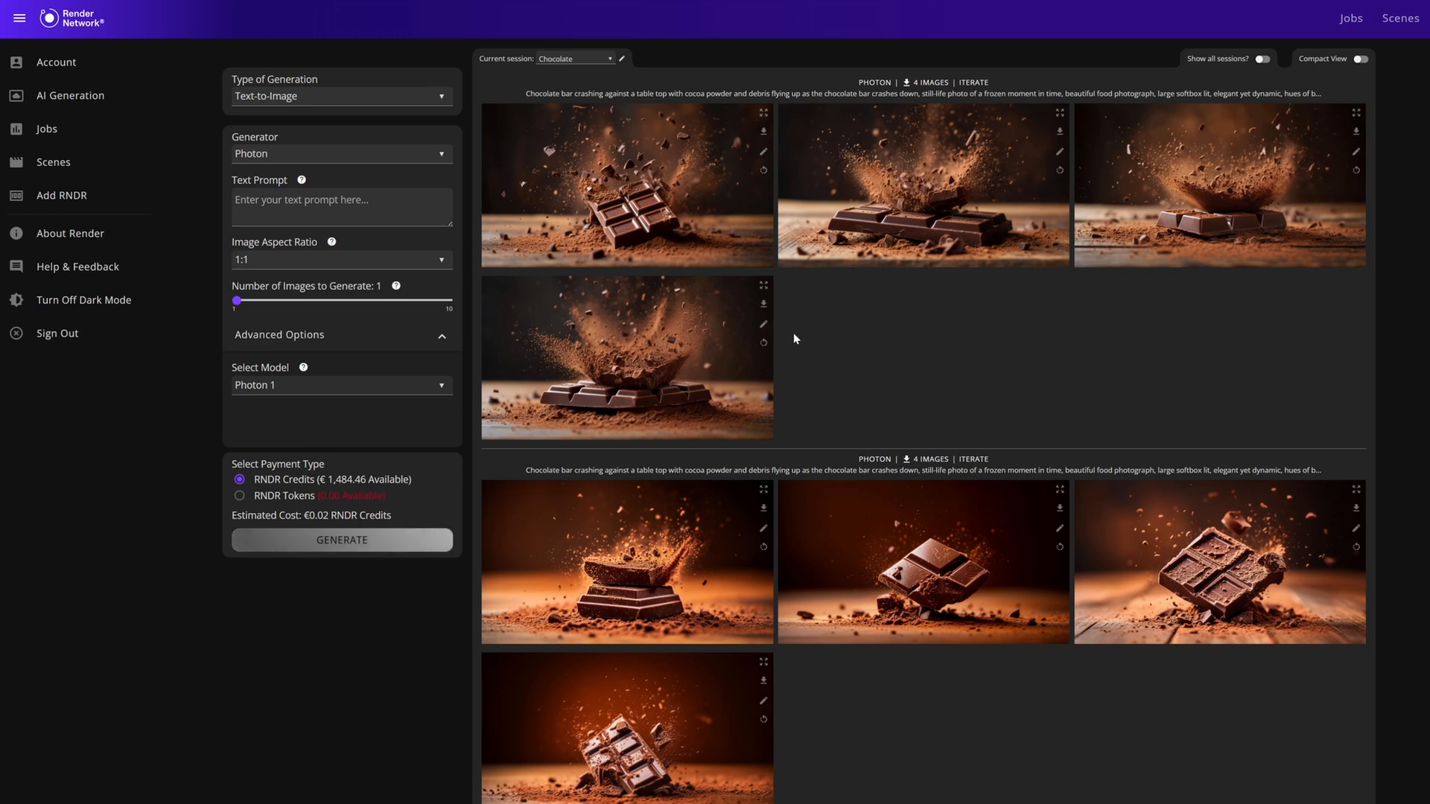
Open an enlarged view of the first image in the second group of Photon creations.
scroll(778, 350, "down", 2)
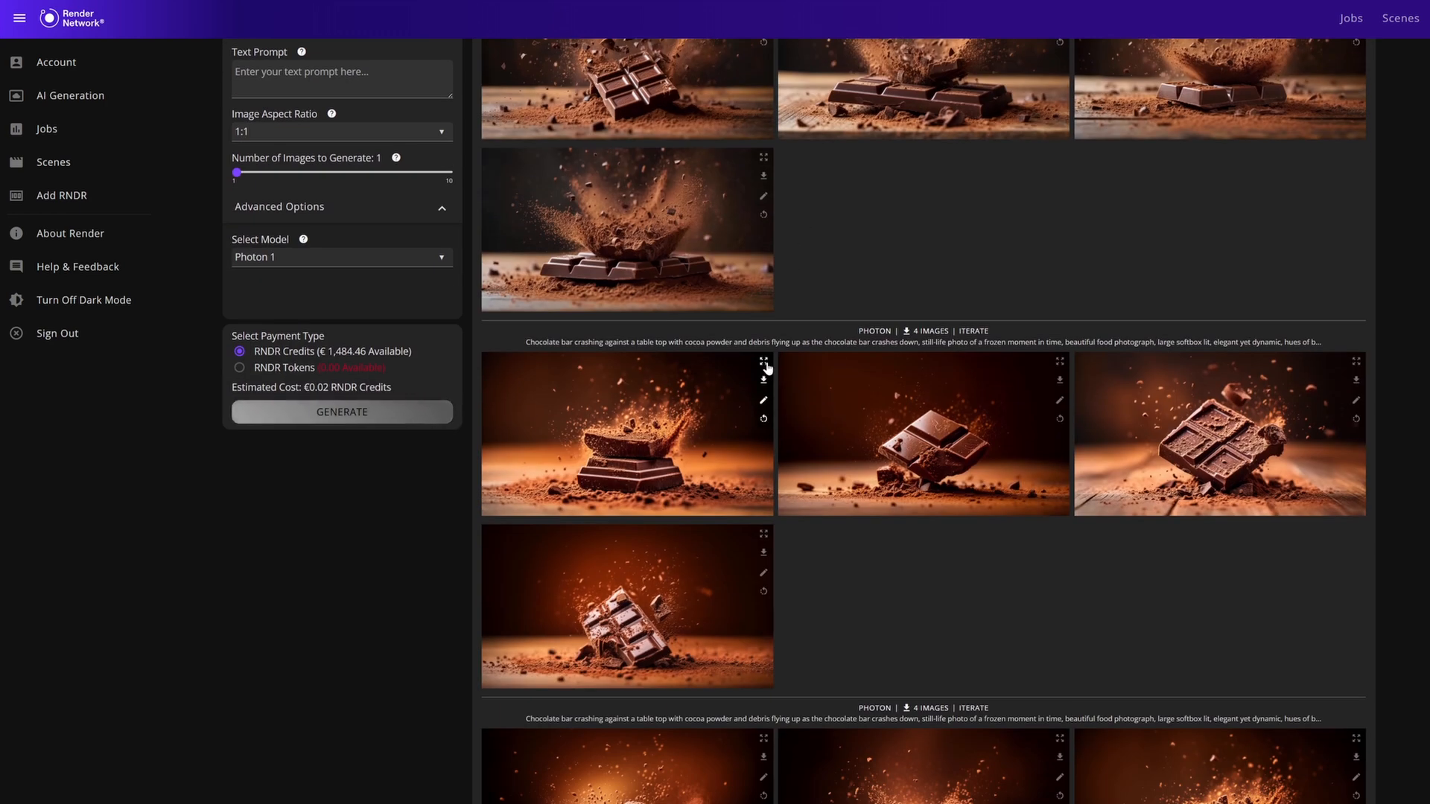
left_click(764, 364)
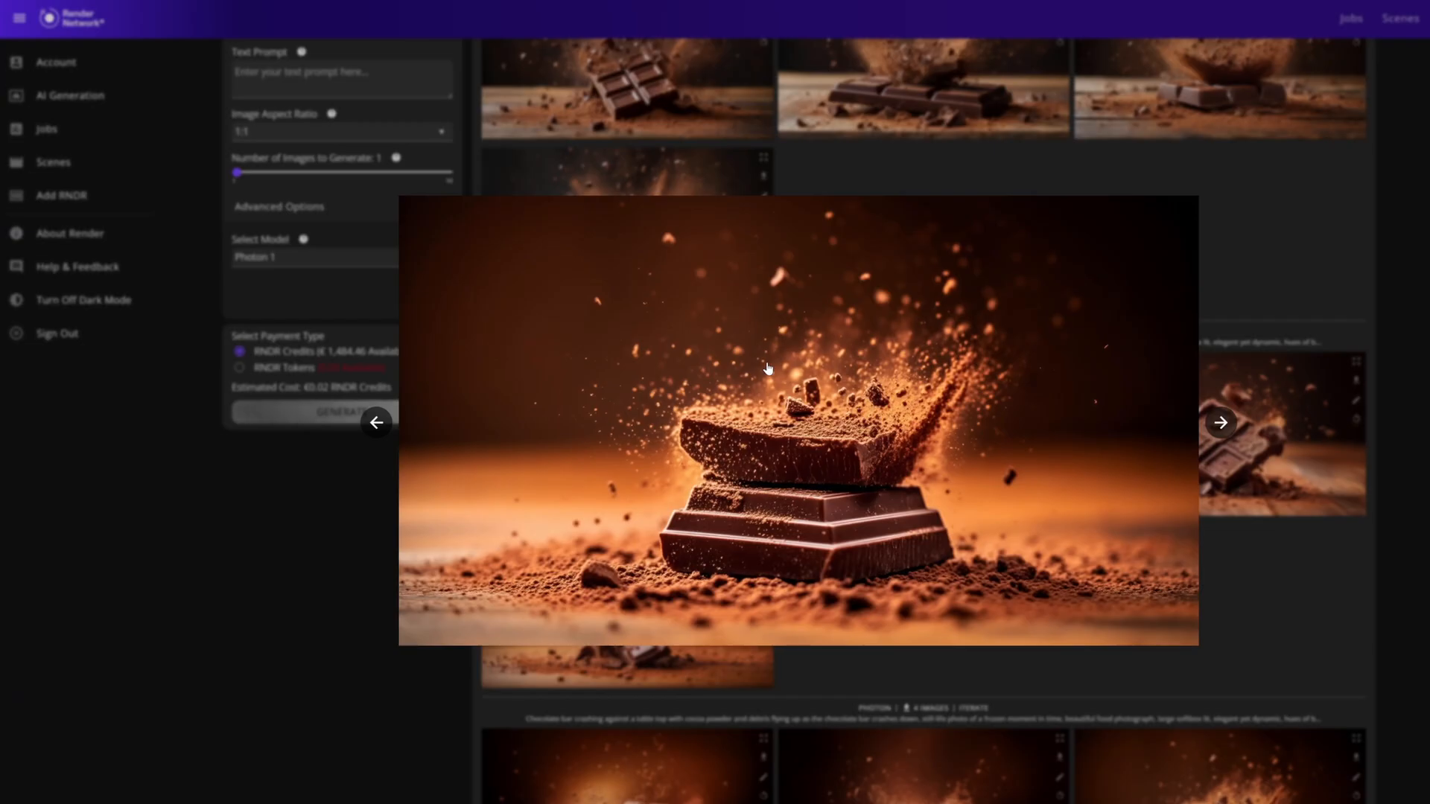
Use the first image of the second Photon group as an Image-to-Image prompt with a prompt weight of 0.71.
left_click(1223, 203)
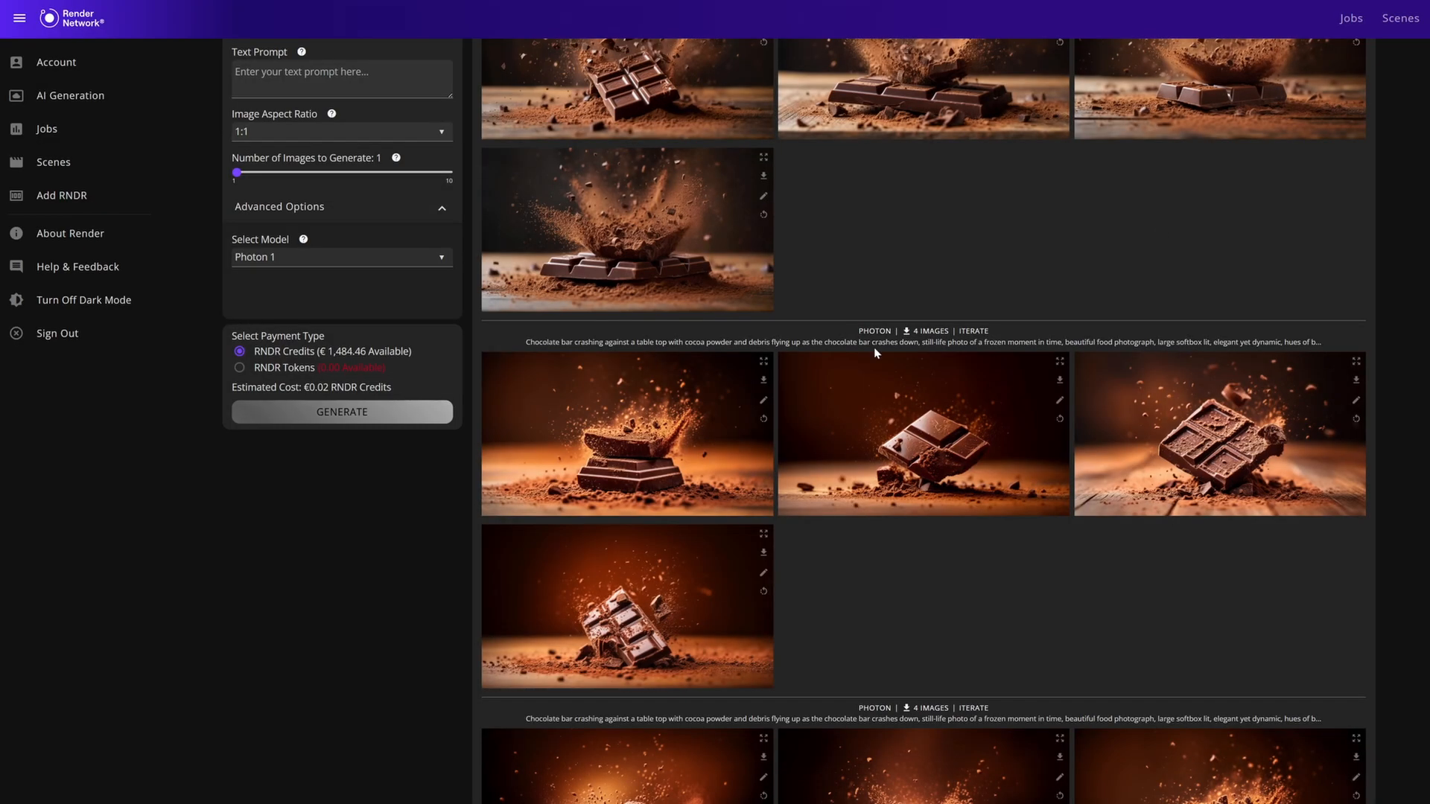
left_click(764, 420)
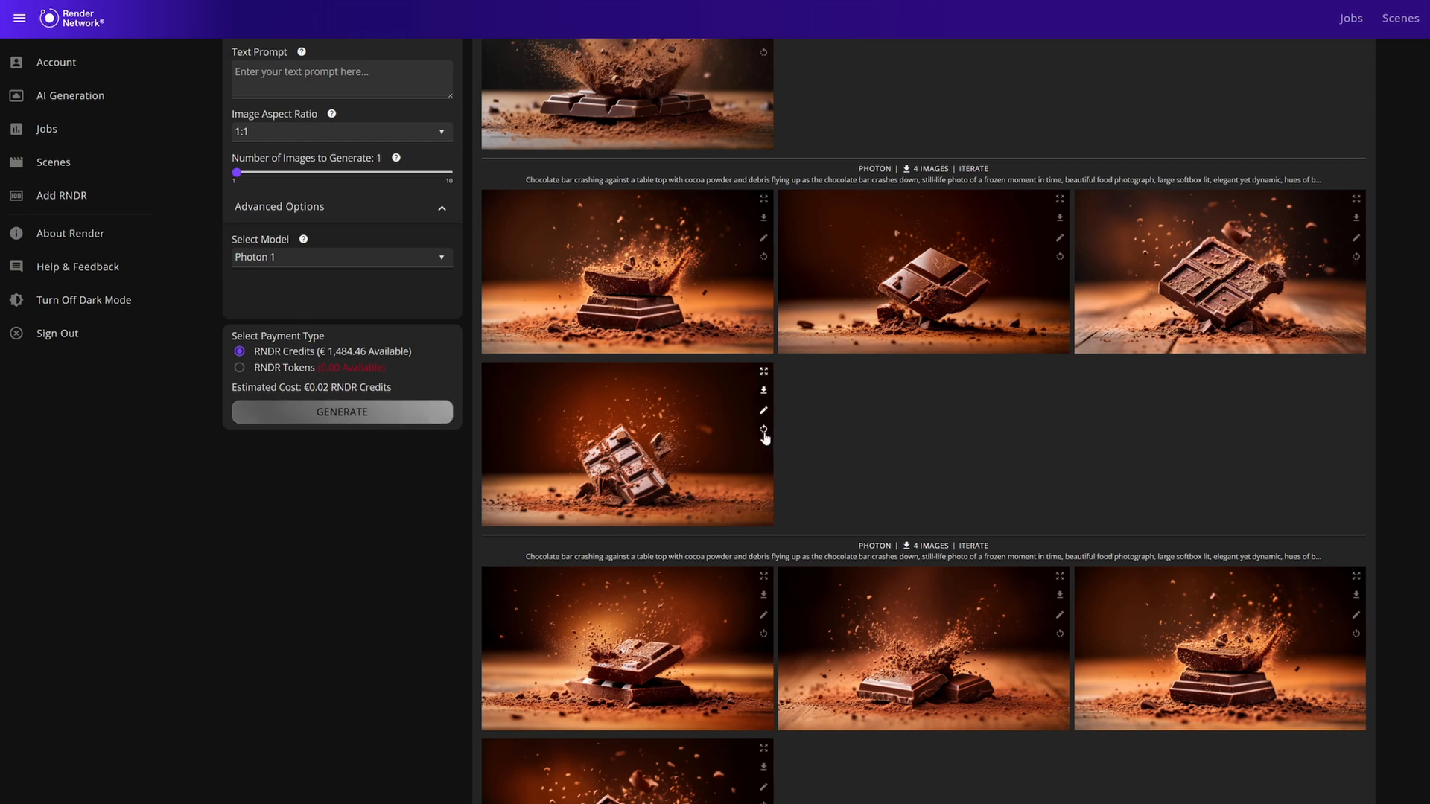
scroll(764, 438, "up", 4)
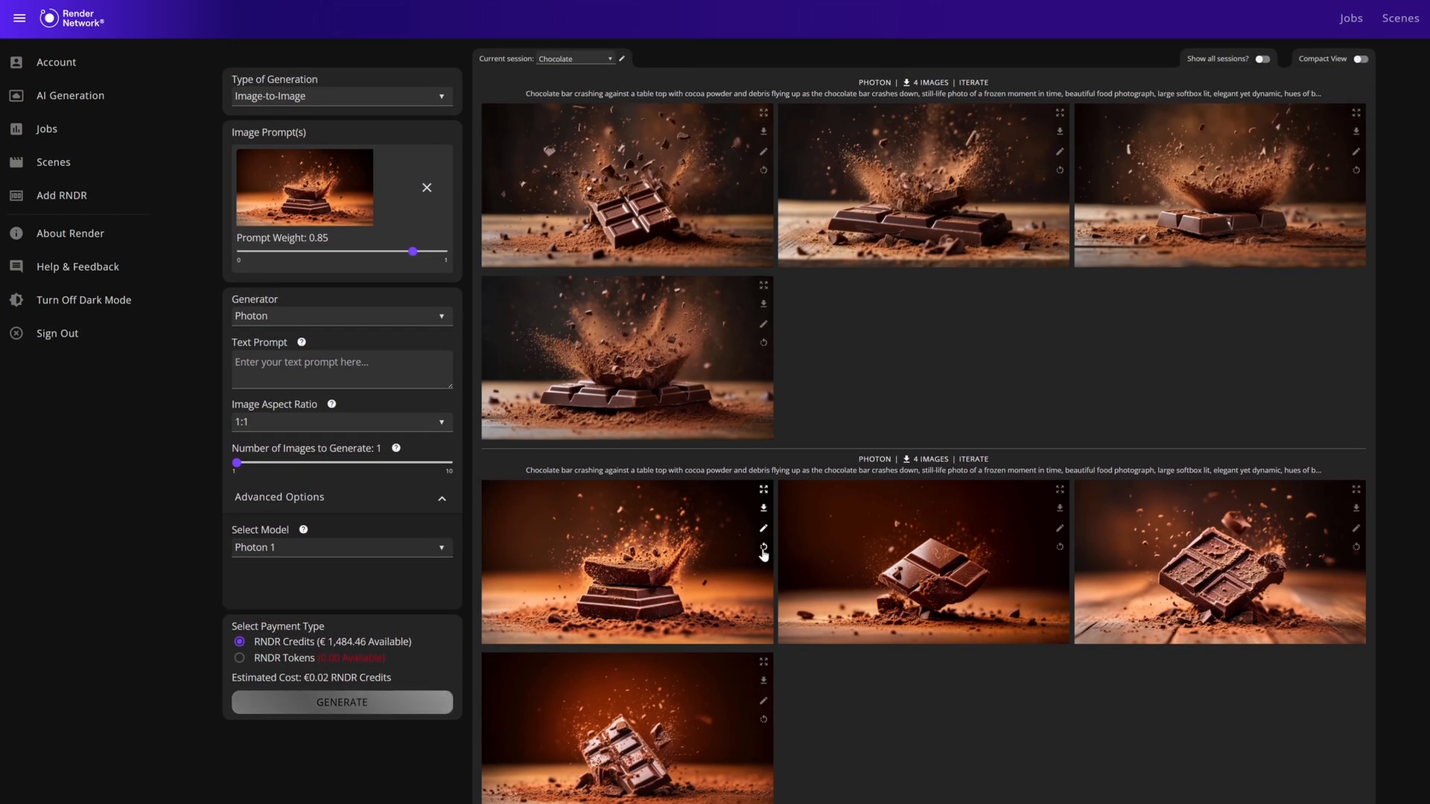
left_click(302, 99)
left_click(305, 121)
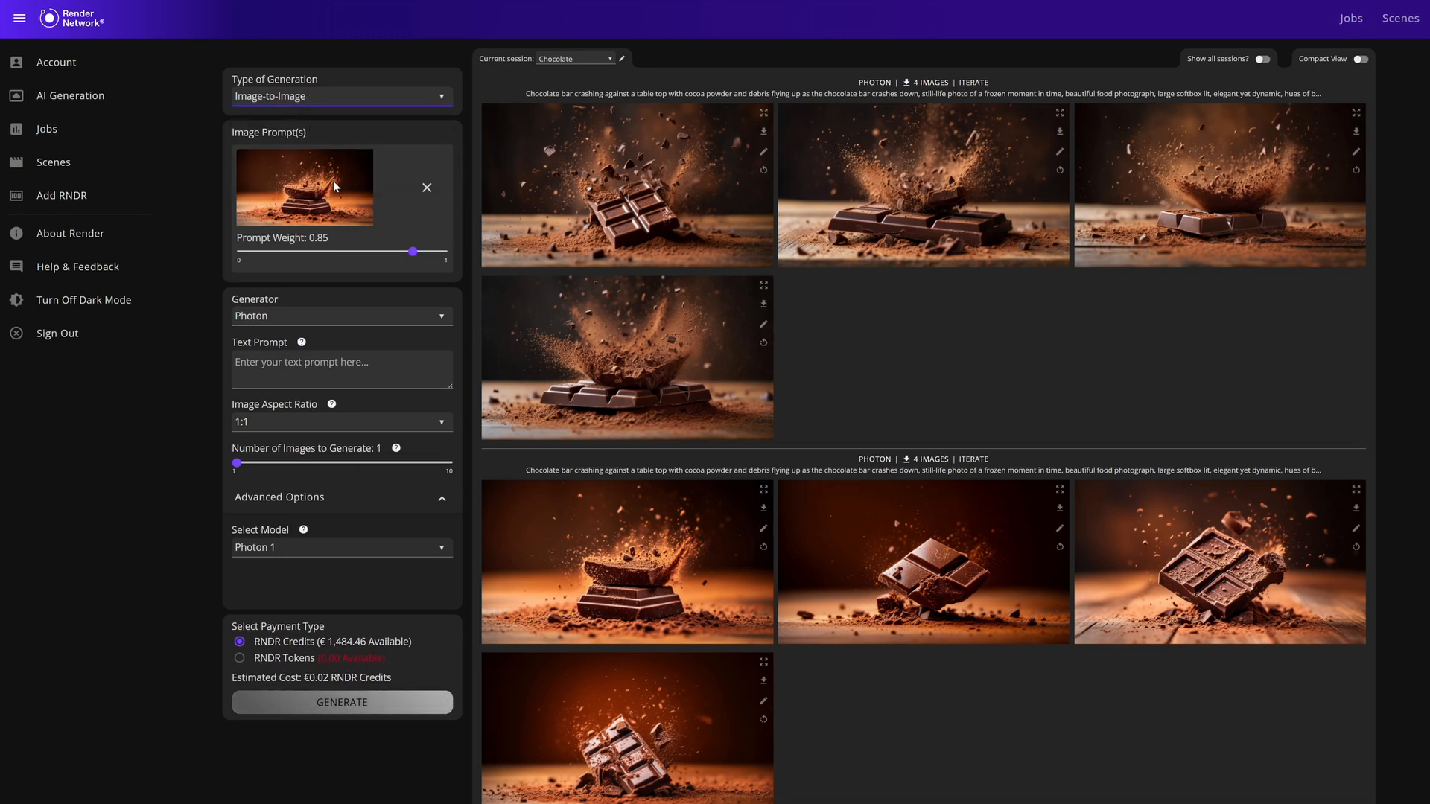
left_click_drag(413, 252, 240, 257)
left_click_drag(469, 255, 385, 254)
Switch the Image-to-Image generator to Flux and back to Photon.
left_click(341, 322)
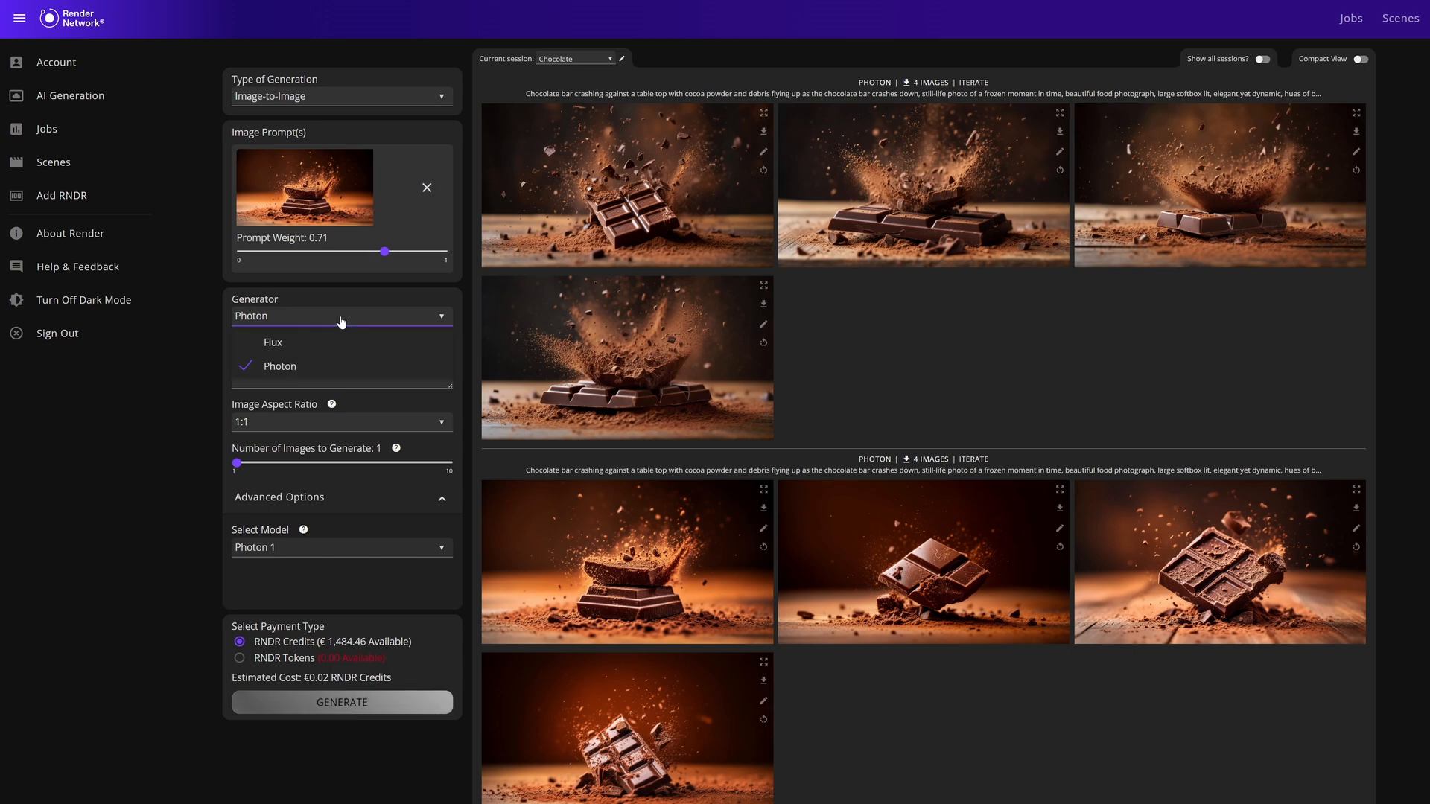
left_click(320, 340)
left_click(328, 273)
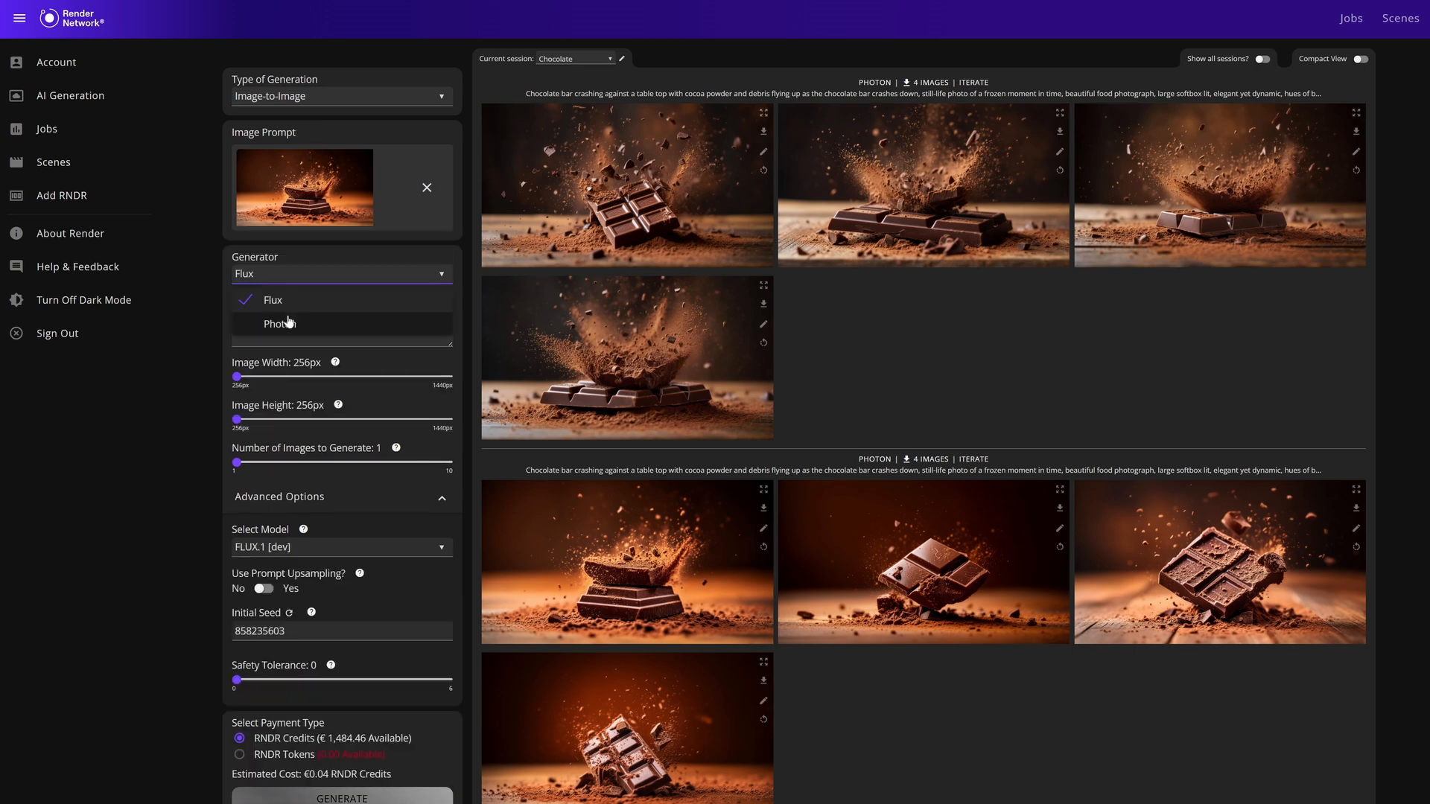
left_click(289, 306)
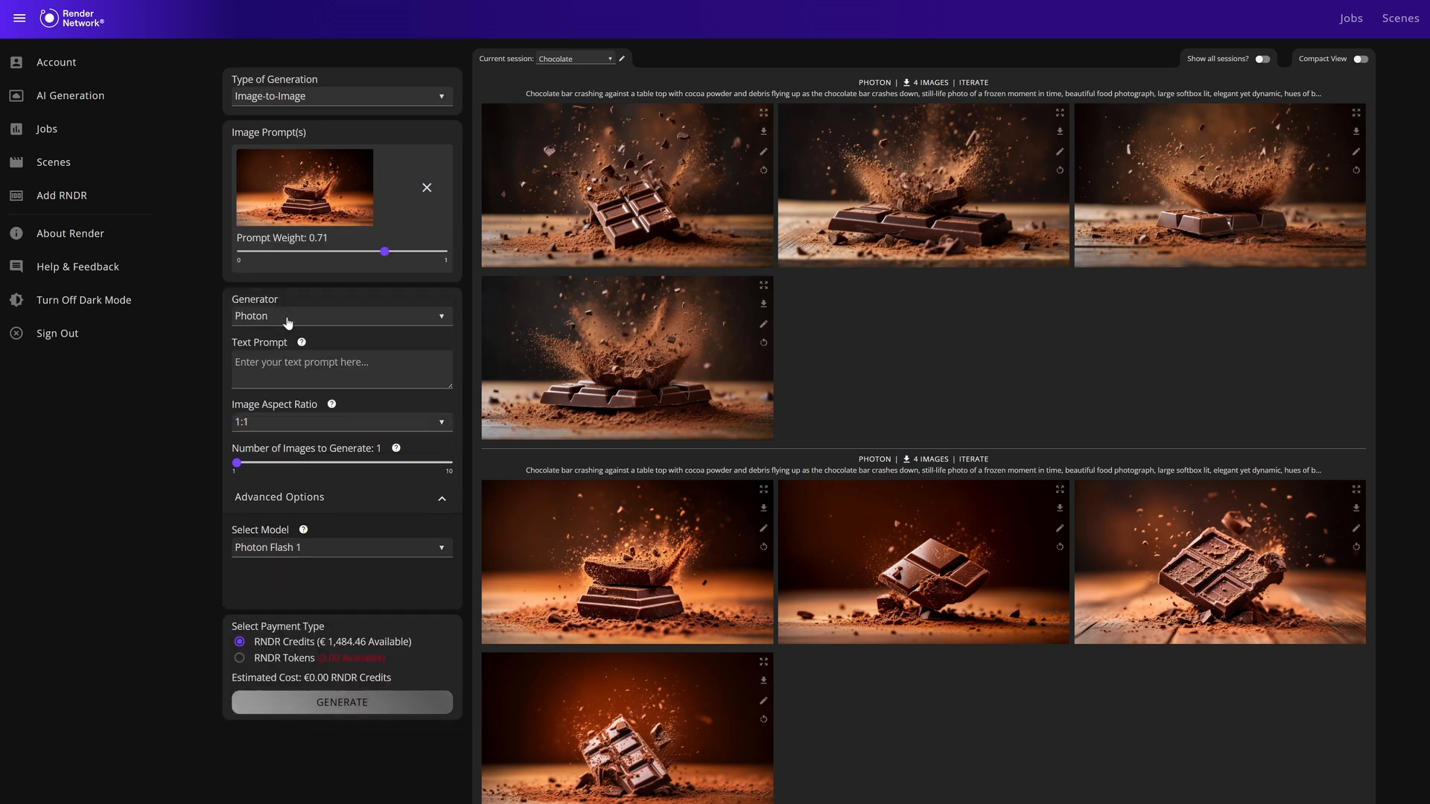
Keep the Photon aspect ratio at 1:1 with one image to generate and select the Photon 1 model.
left_click(277, 424)
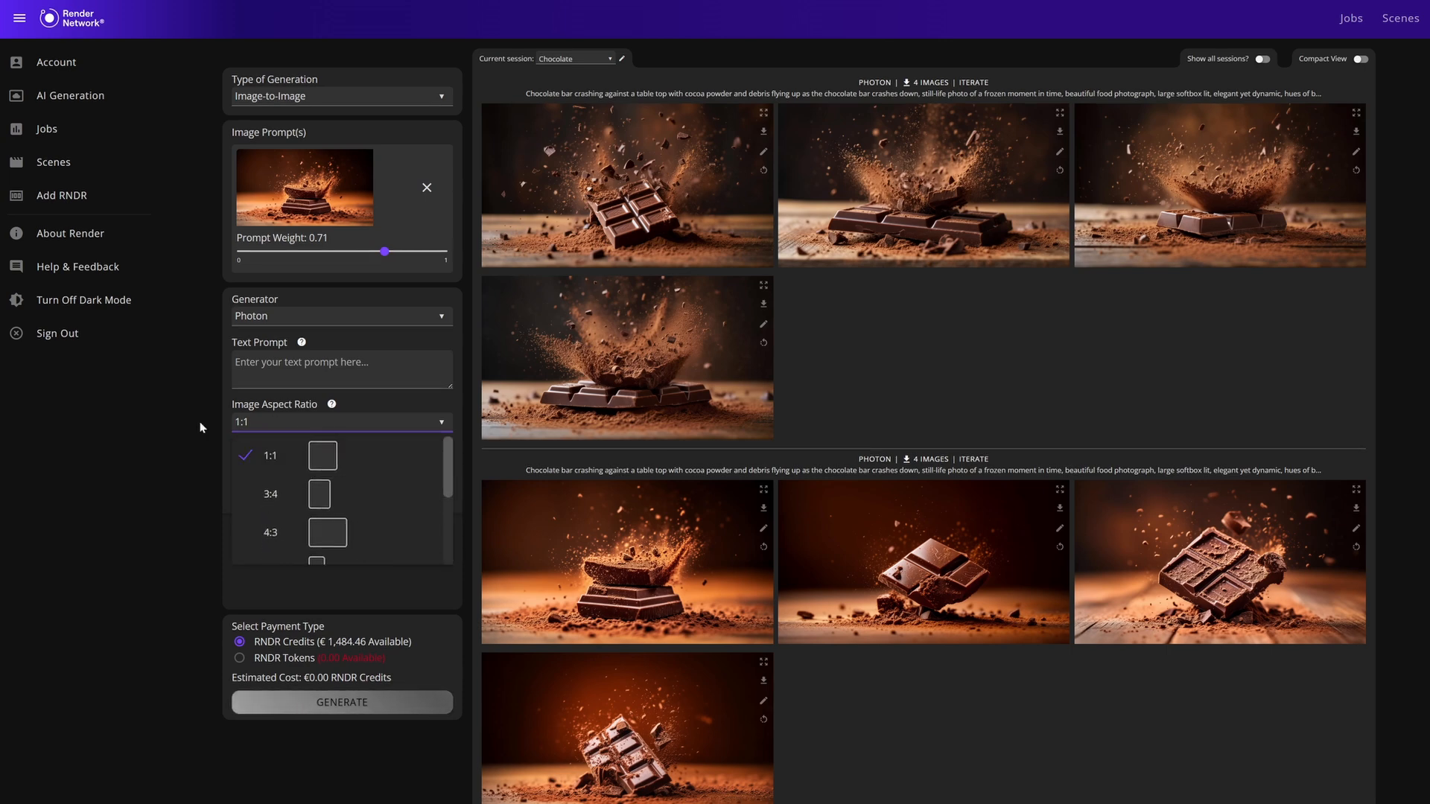
left_click(308, 471)
mouse_move(237, 463)
left_mouse_down()
mouse_move(482, 468)
mouse_move(225, 463)
left_mouse_up()
left_click(298, 547)
left_click(274, 594)
left_click(306, 552)
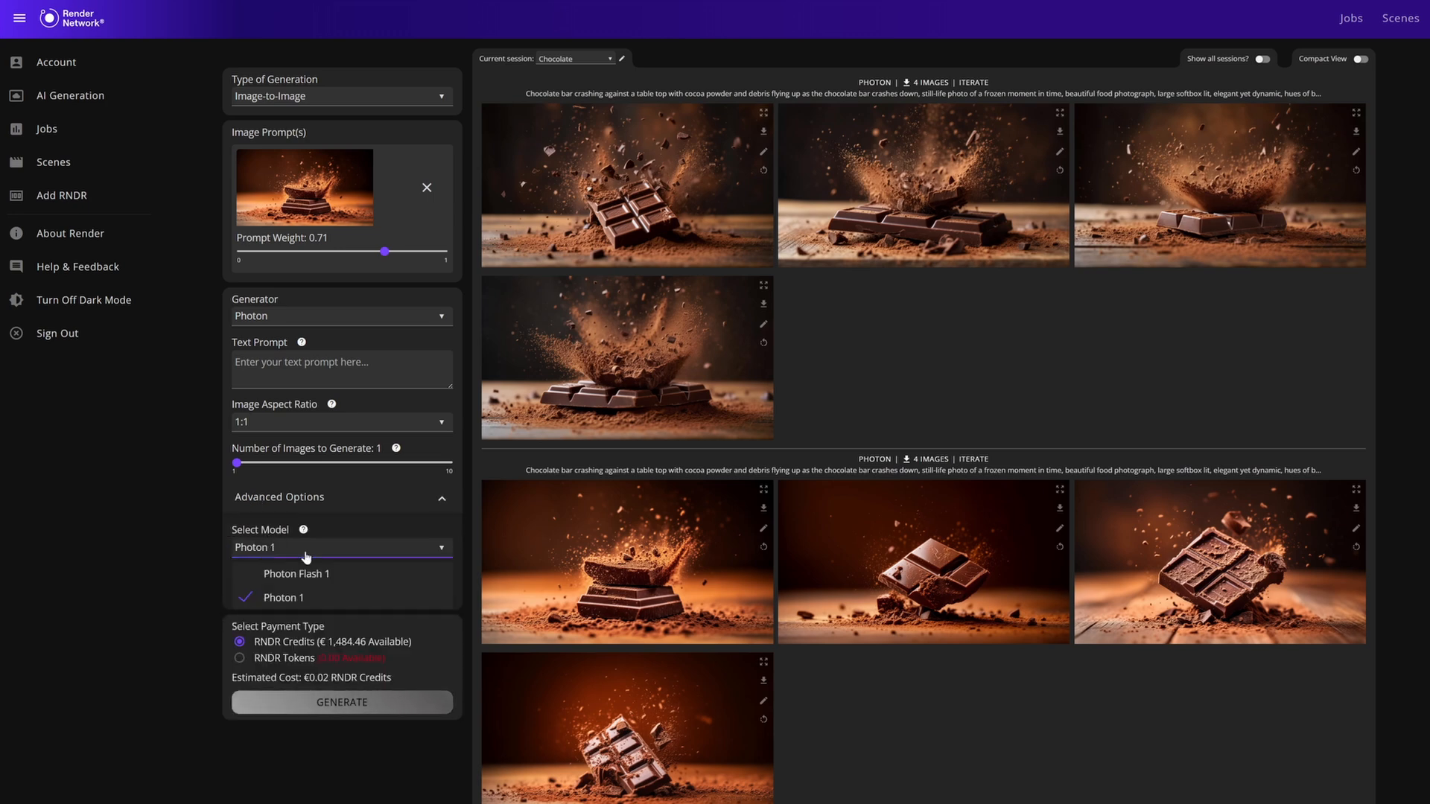
left_click(1021, 593)
left_click(283, 317)
left_click(275, 343)
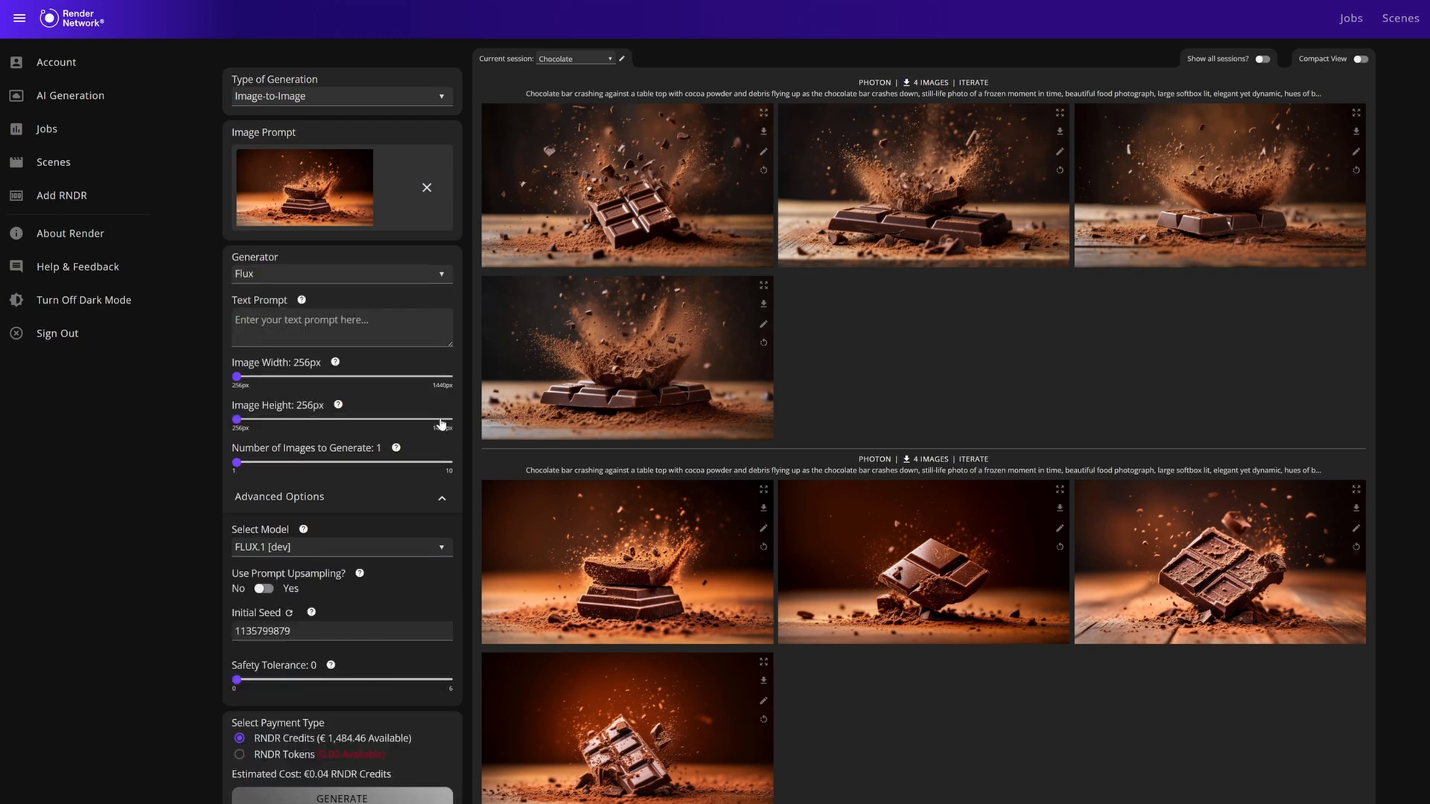
scroll(655, 642, "down", 5)
scroll(654, 640, "down", 7)
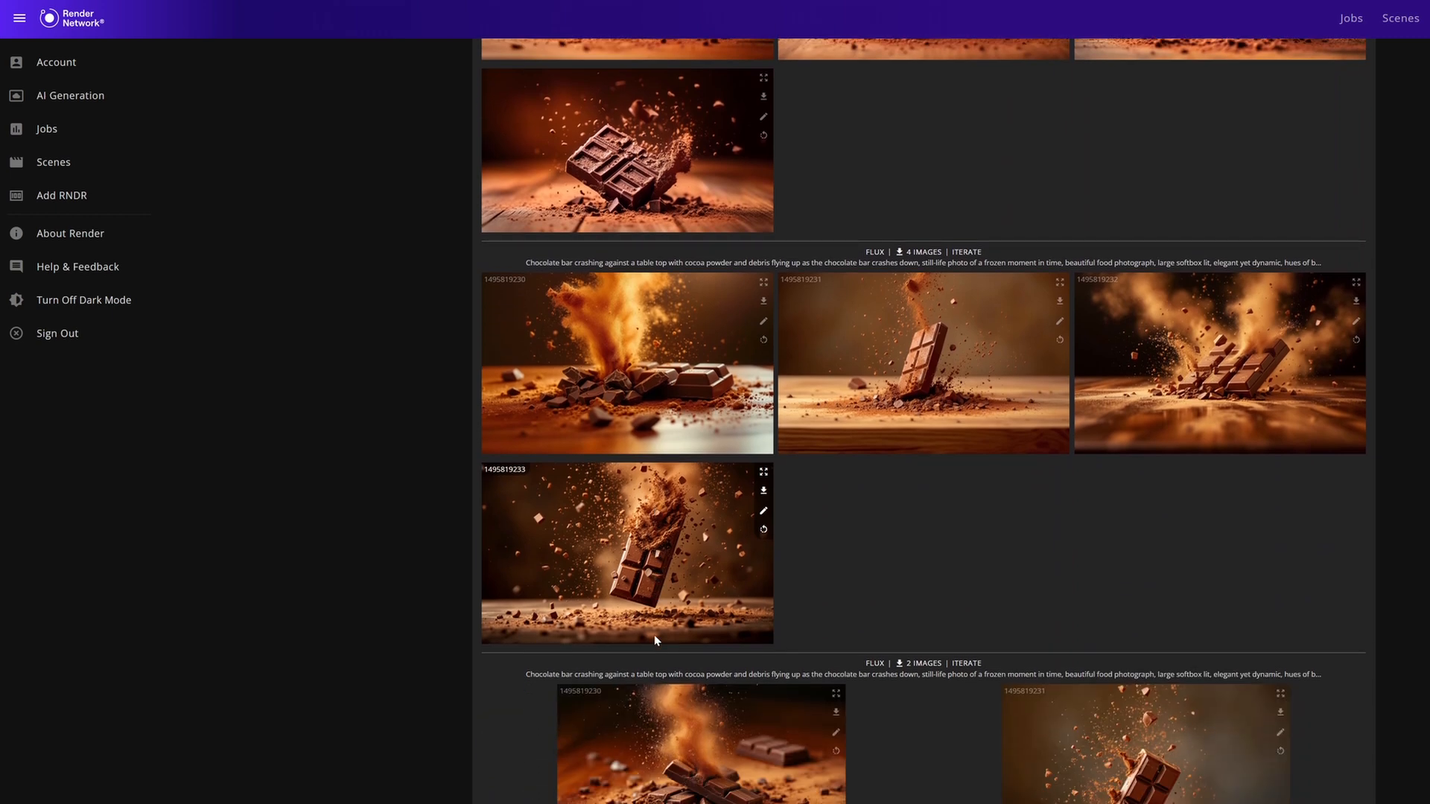
left_click(504, 471)
scroll(504, 475, "up", 6)
double_click(230, 310)
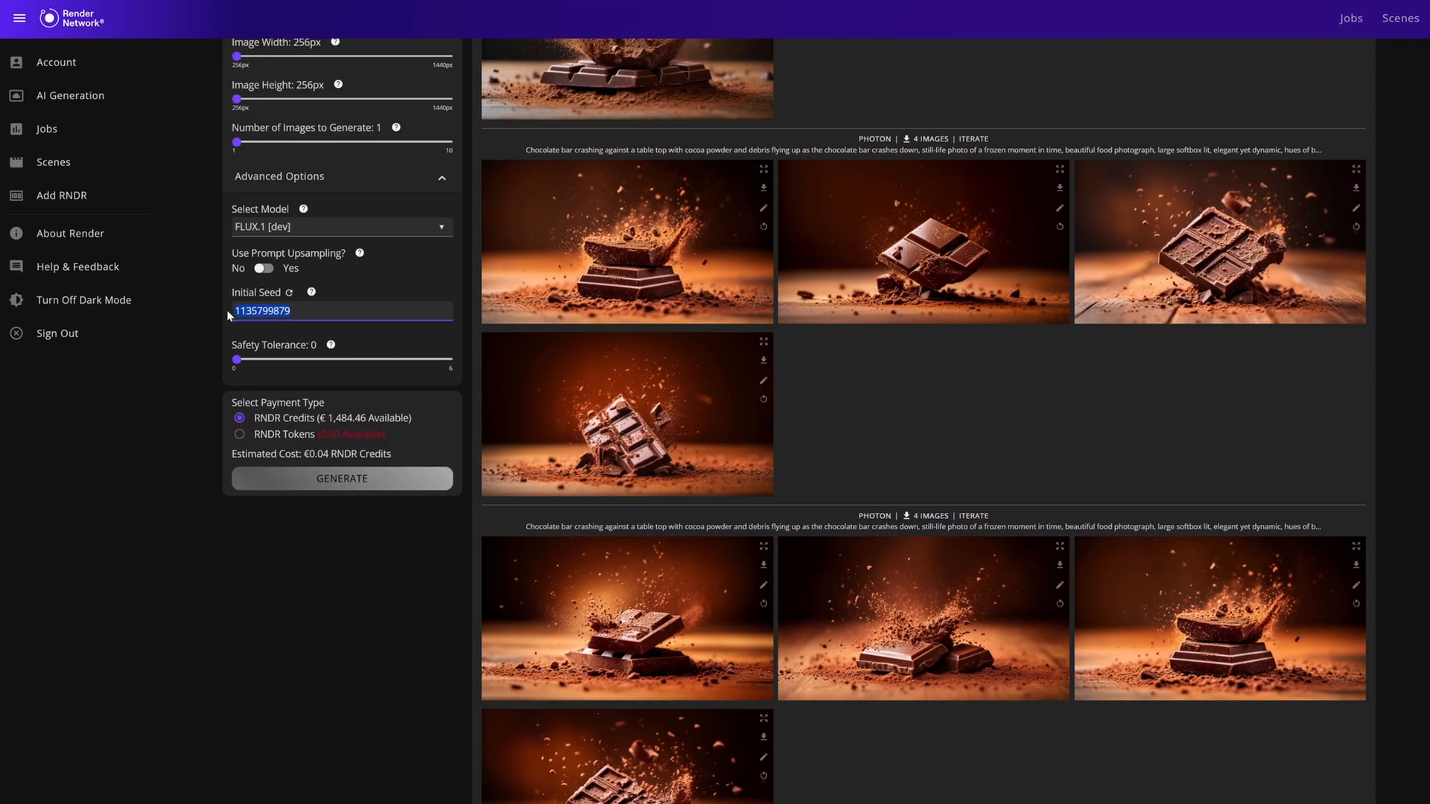
type("1495819233")
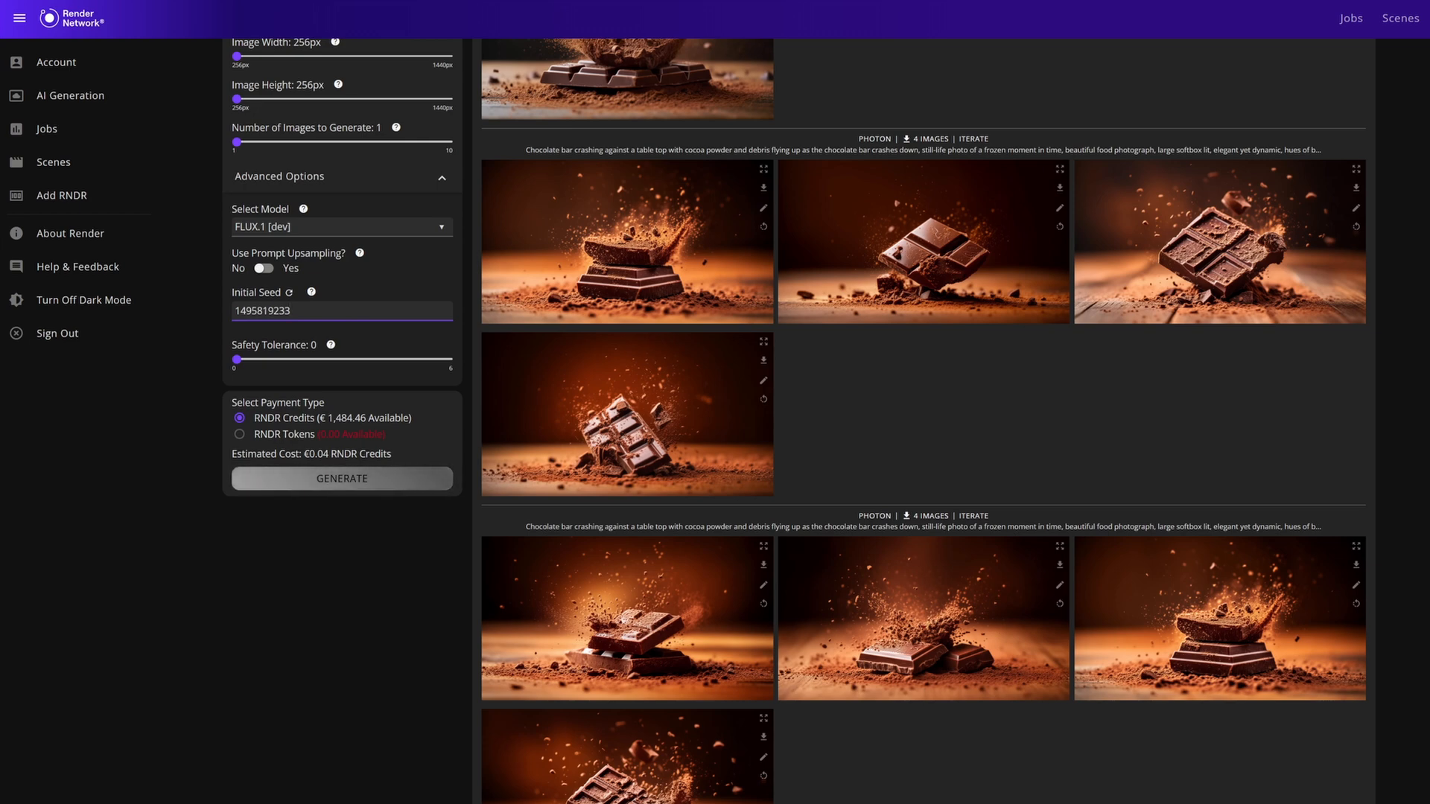
Switch the generation type to Text-to-Video and review the Dream Machine settings, keeping the Ray 2 model and loop output off.
scroll(361, 223, "up", 5)
left_click(362, 97)
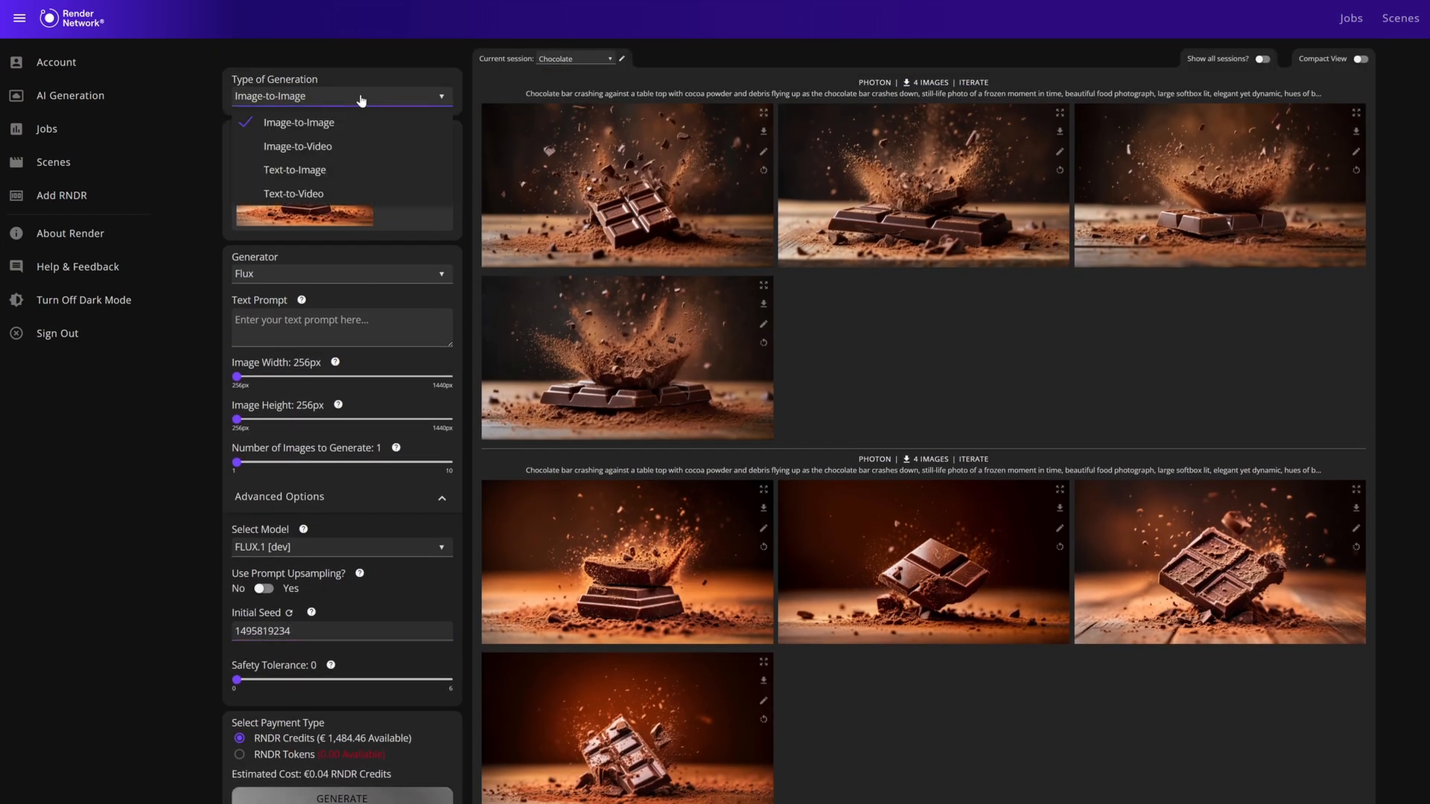
left_click(333, 196)
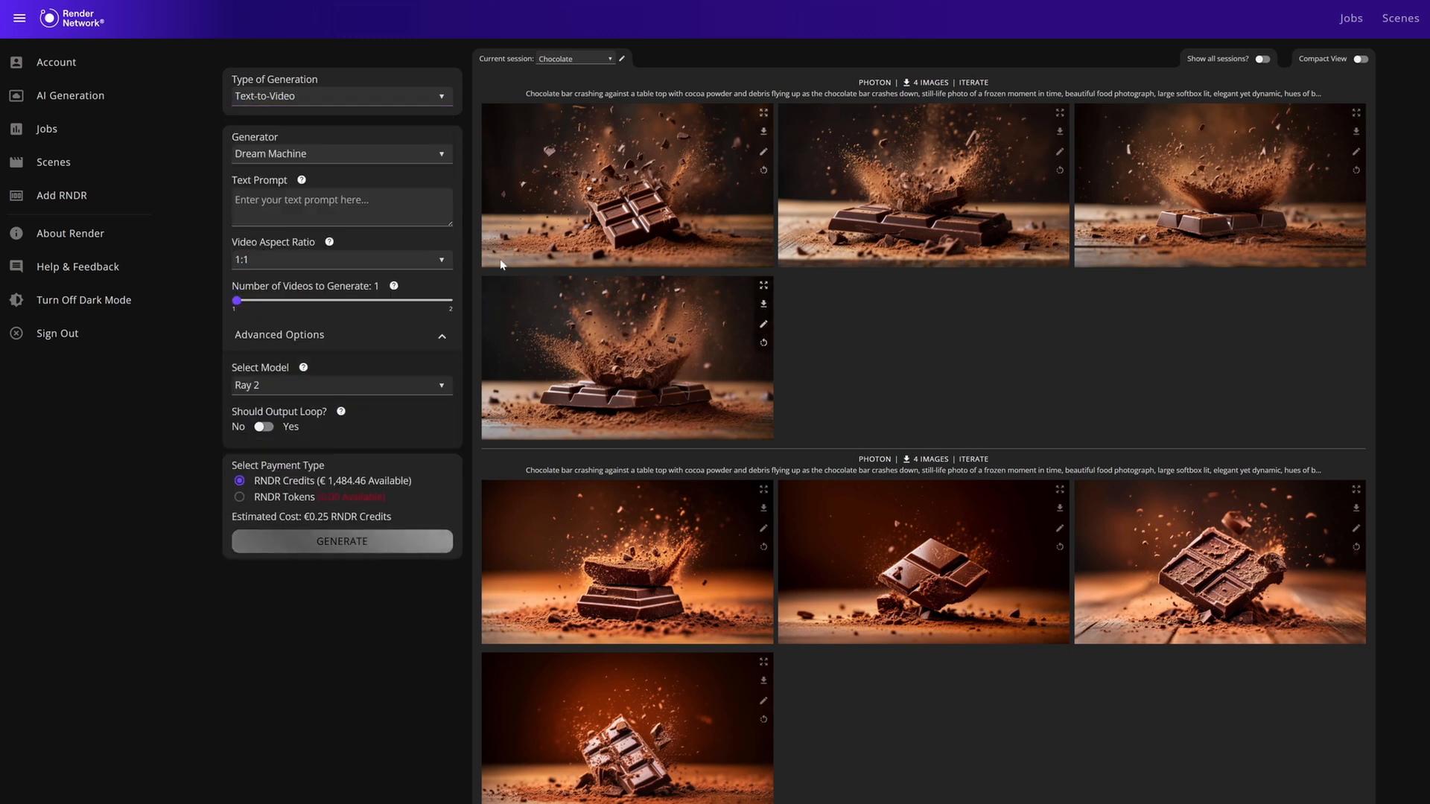
left_click(367, 182)
left_click(311, 397)
left_click(299, 419)
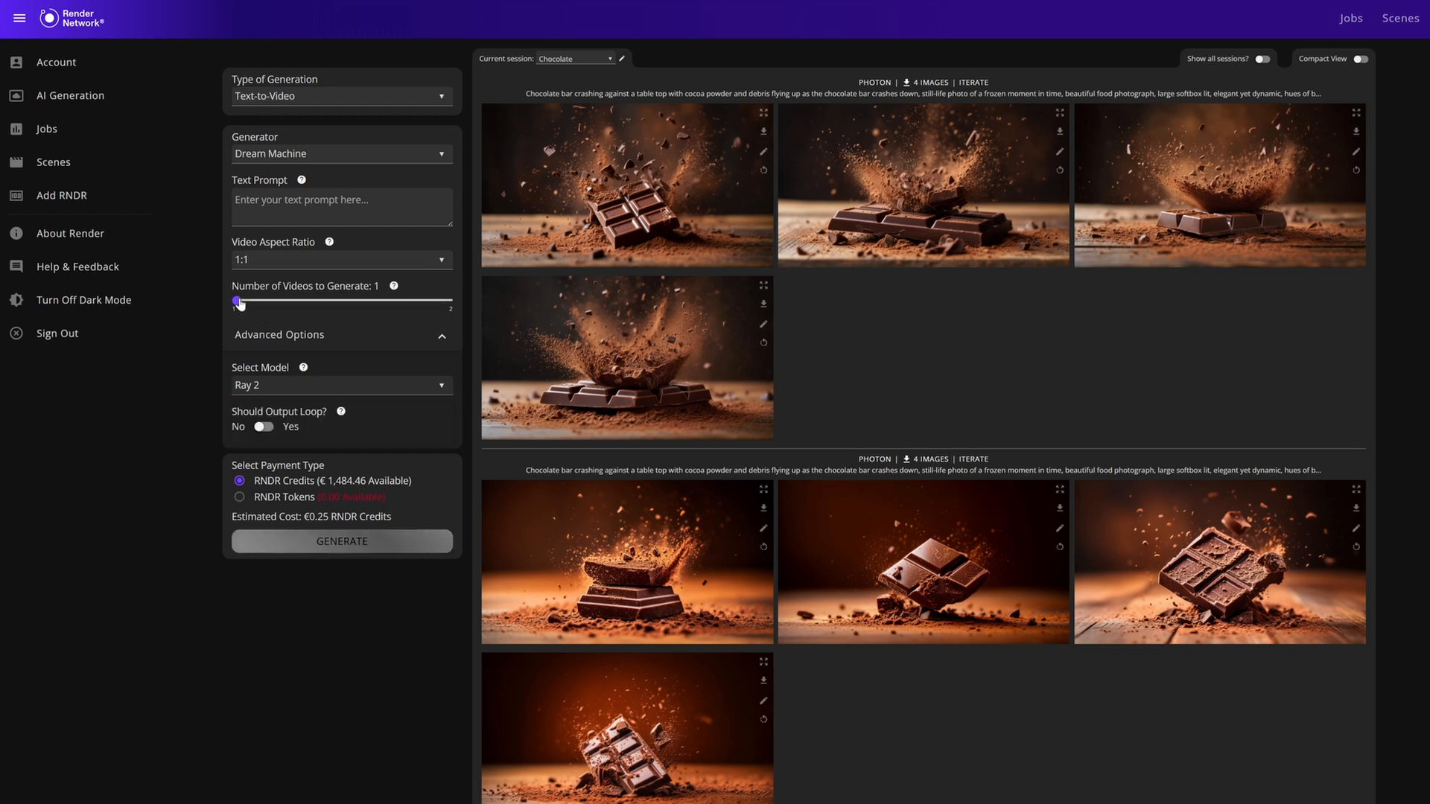
left_click(312, 429)
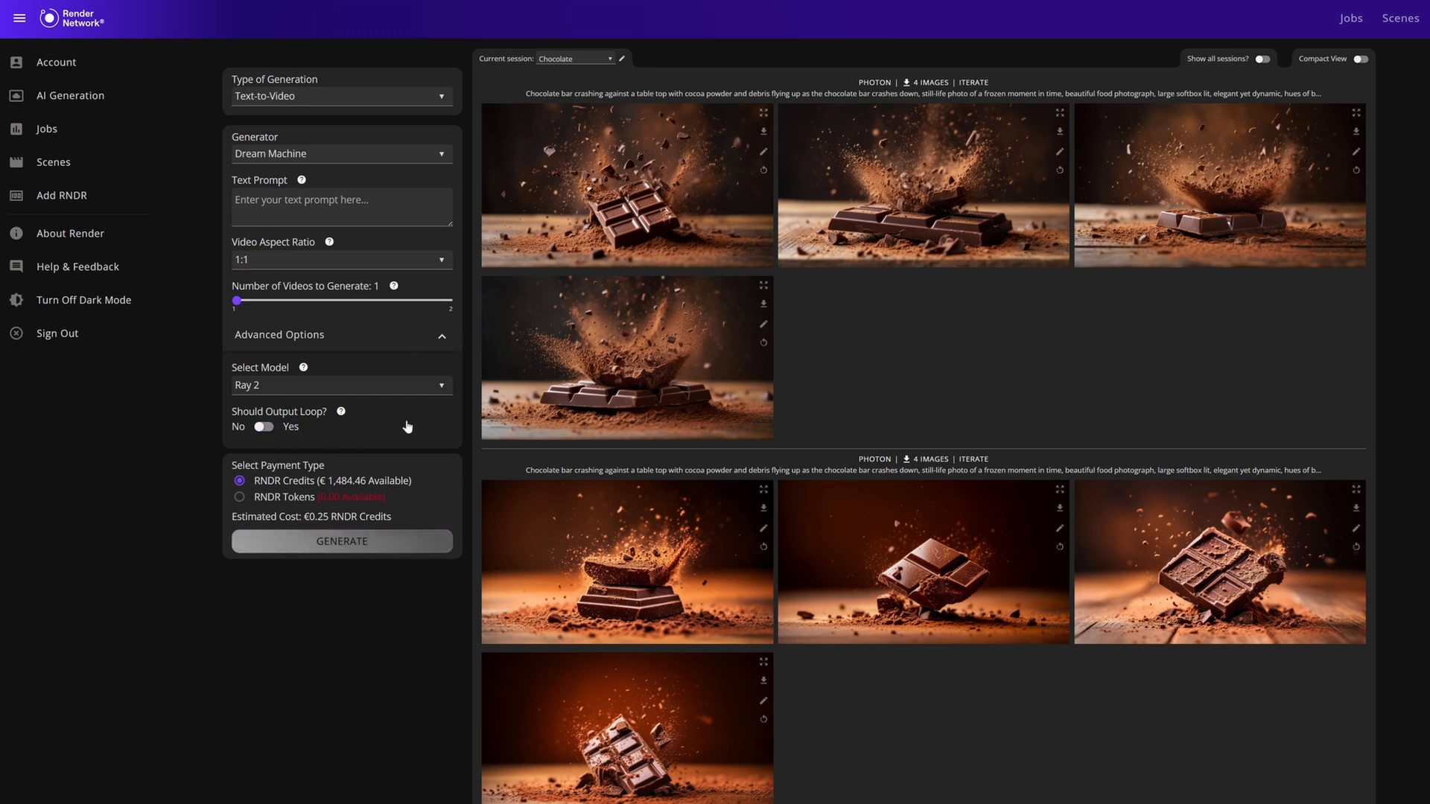
Switch to Image-to-Video and use the fourth image of the newest Photon group as the first frame.
left_click(365, 98)
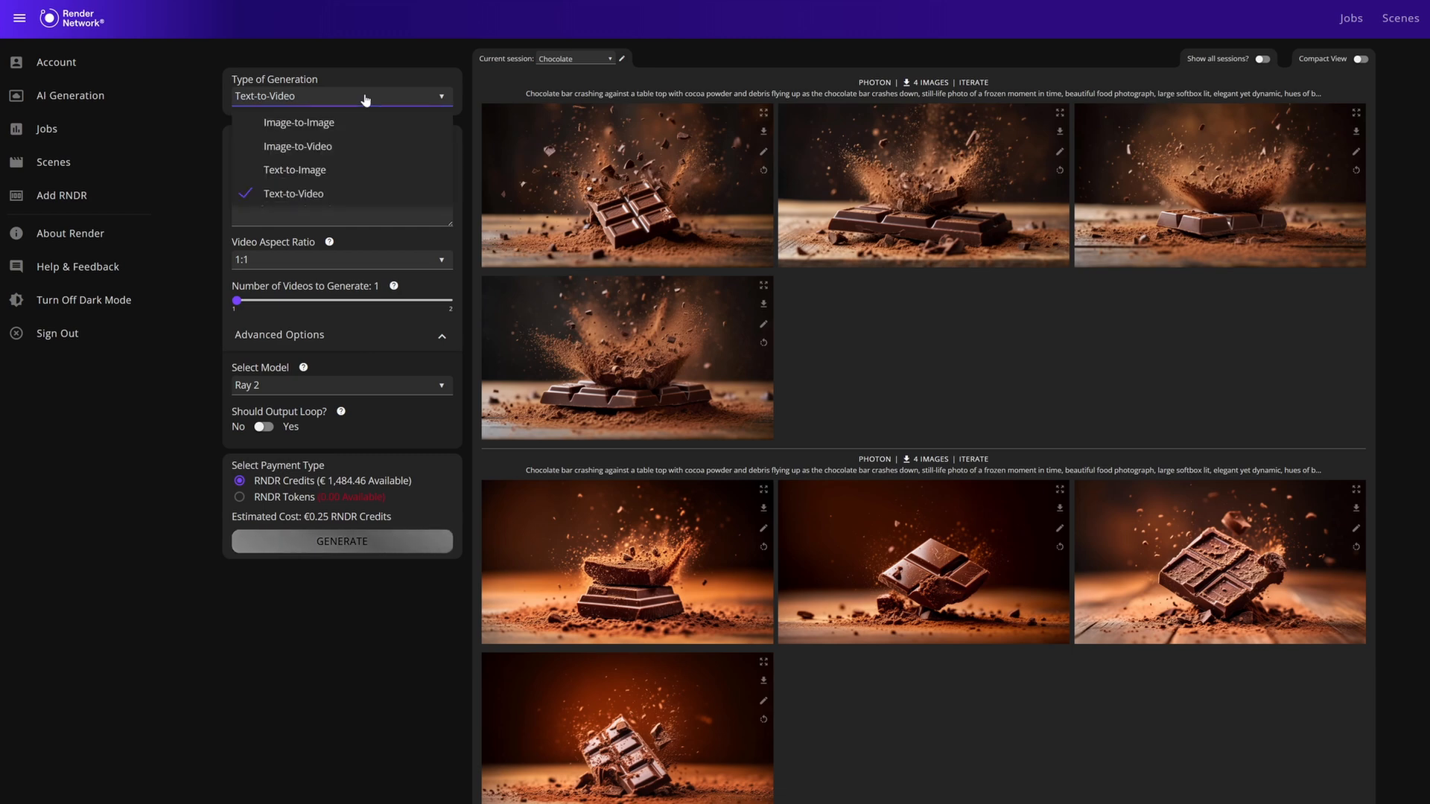
left_click(324, 147)
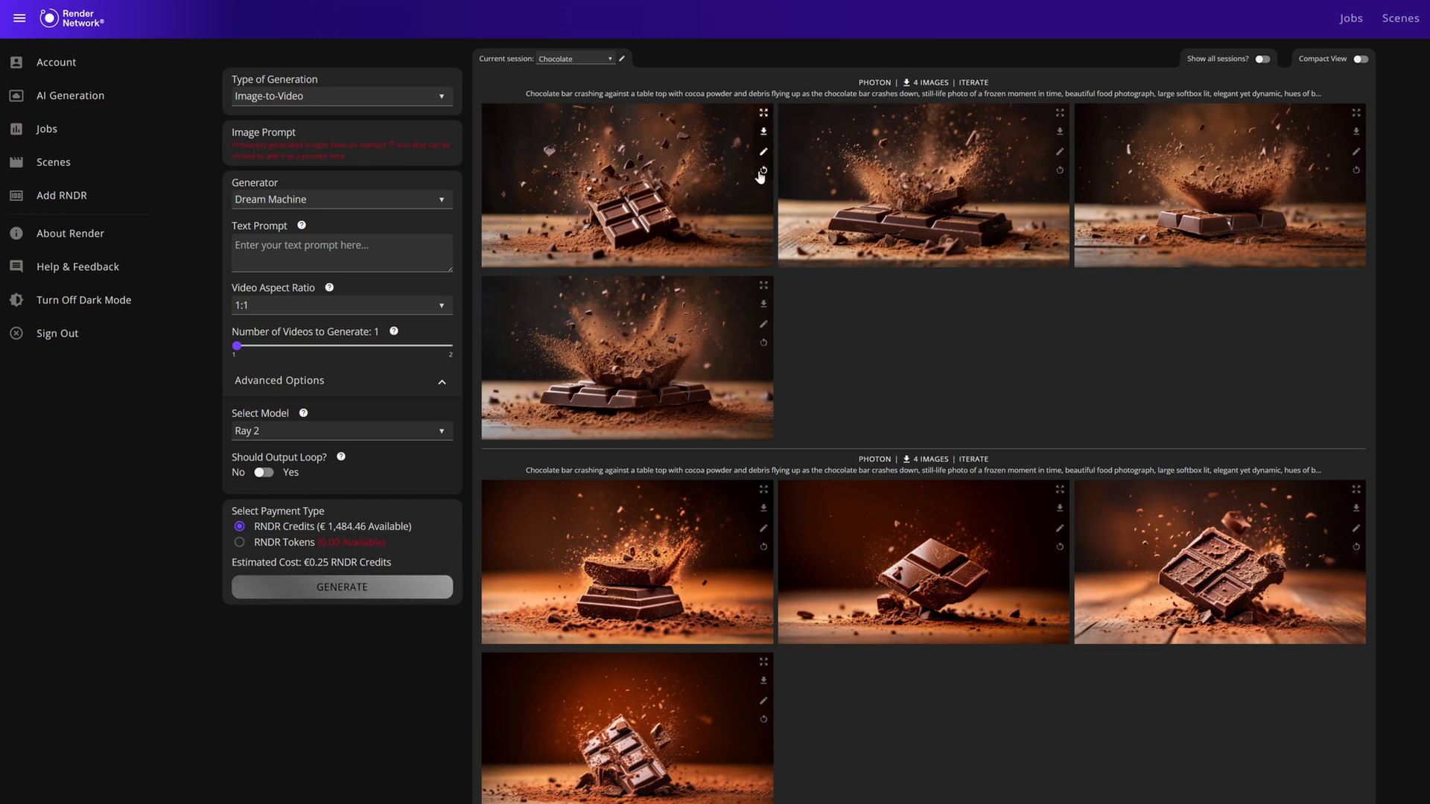
left_click(764, 344)
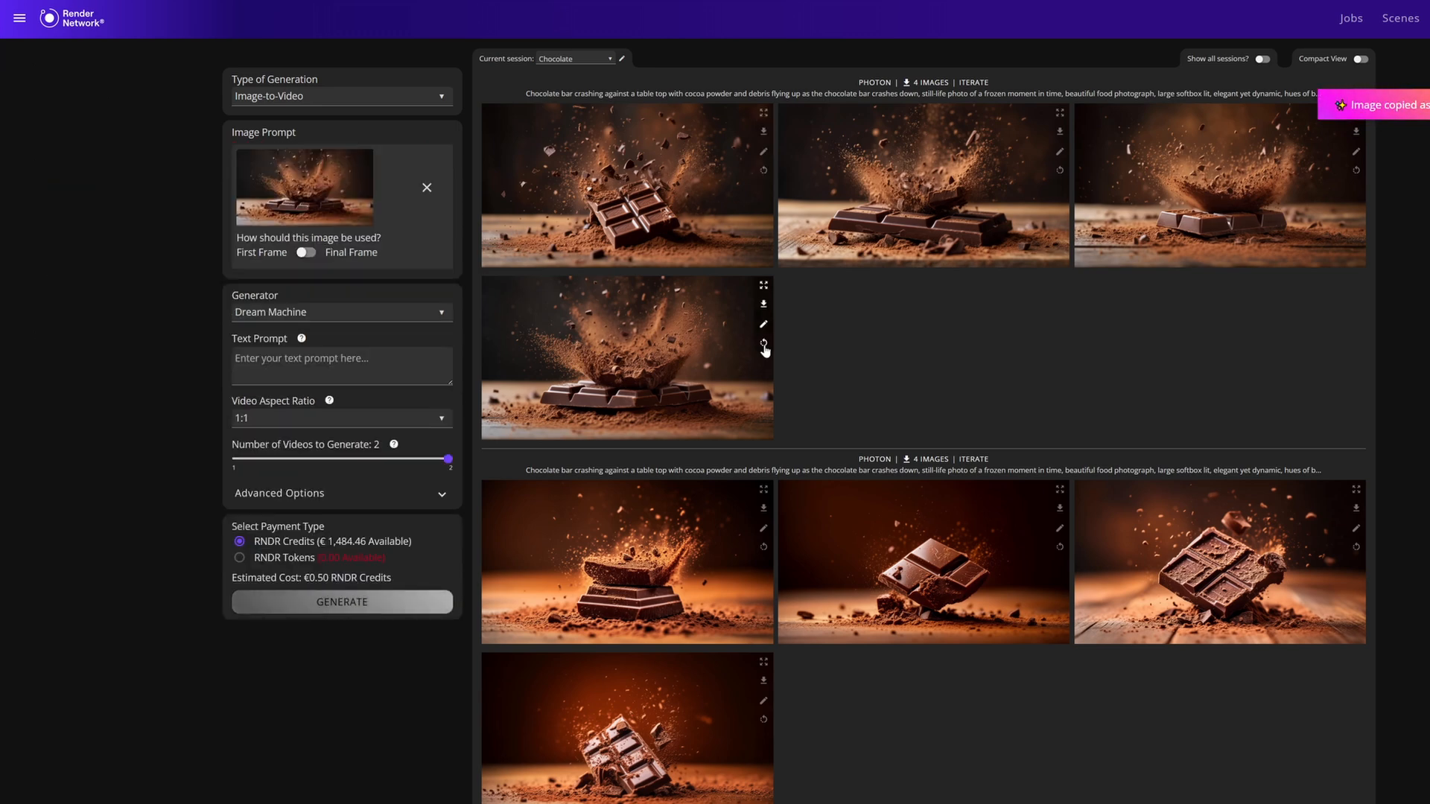
left_click(305, 253)
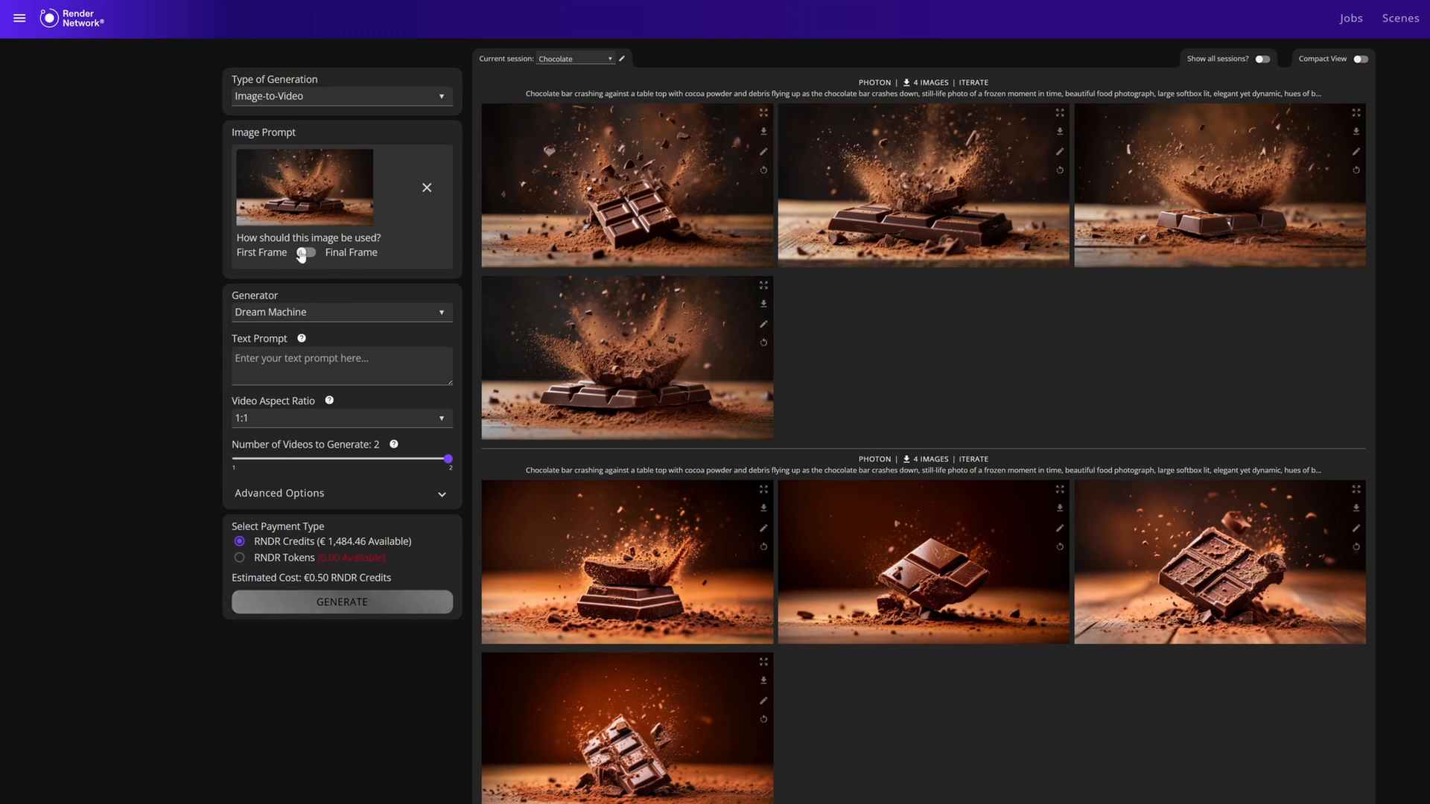
left_click(310, 254)
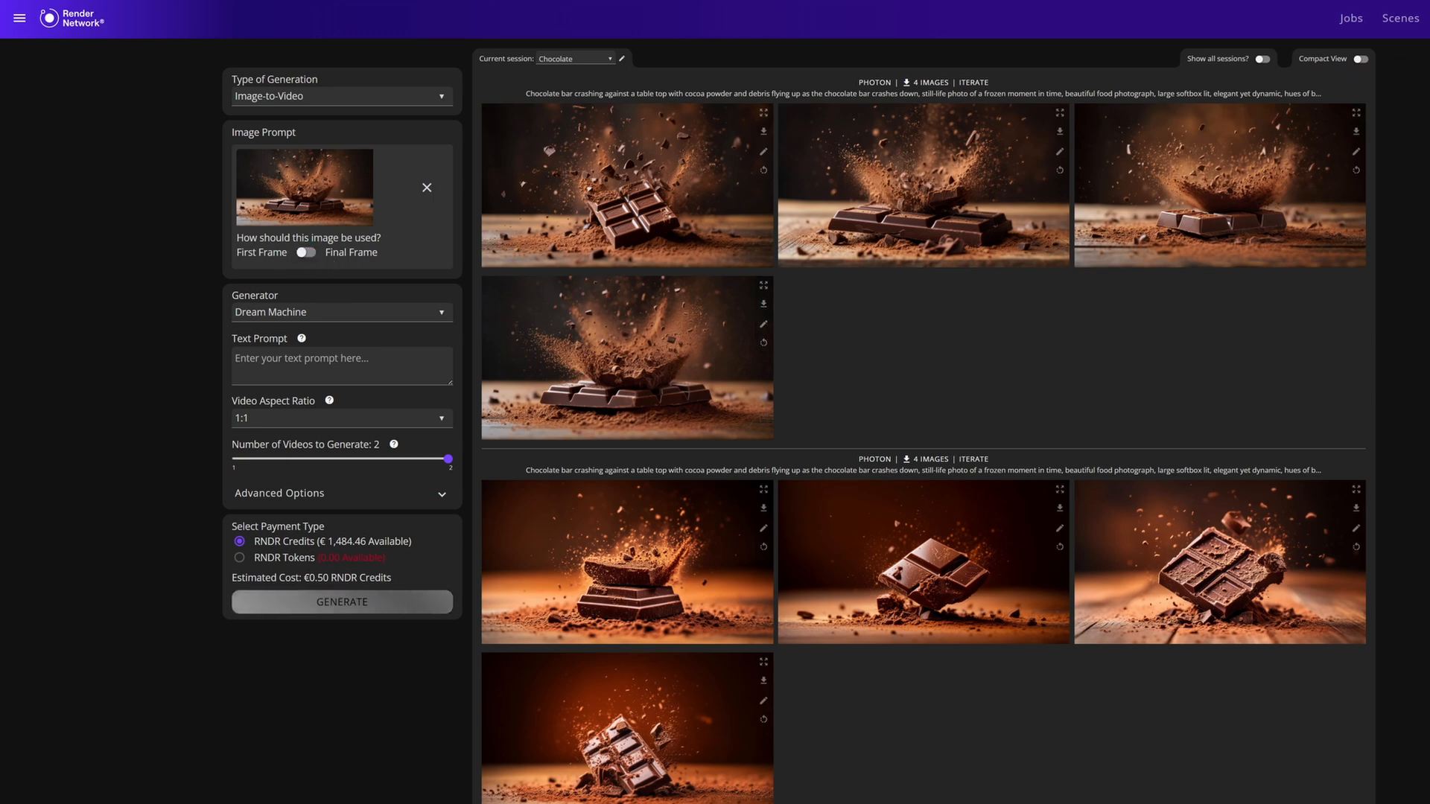
Set the Dream Machine video aspect ratio to 4:3 and enable loop output in the advanced options.
left_click(369, 422)
left_click(329, 525)
left_click(346, 318)
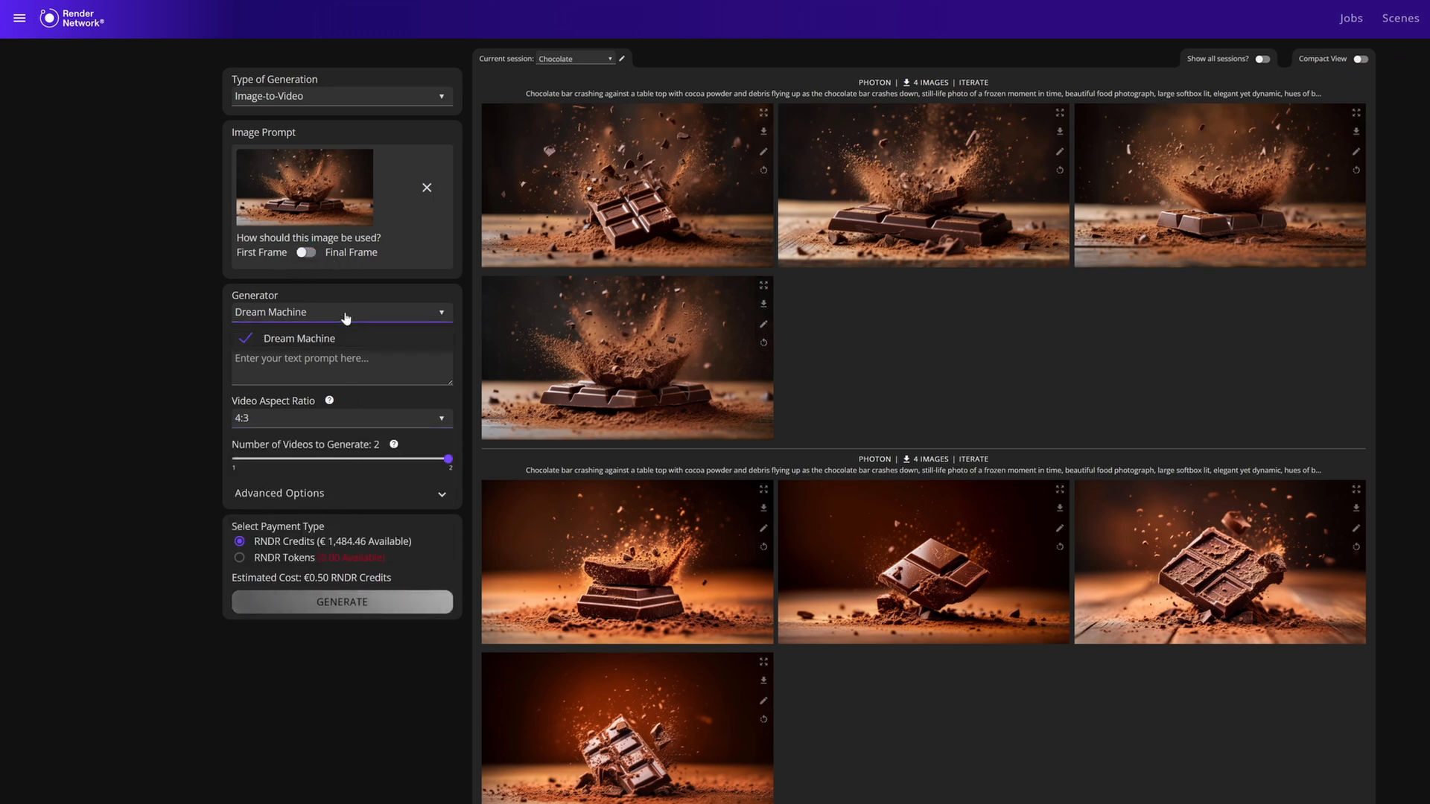
left_click(421, 499)
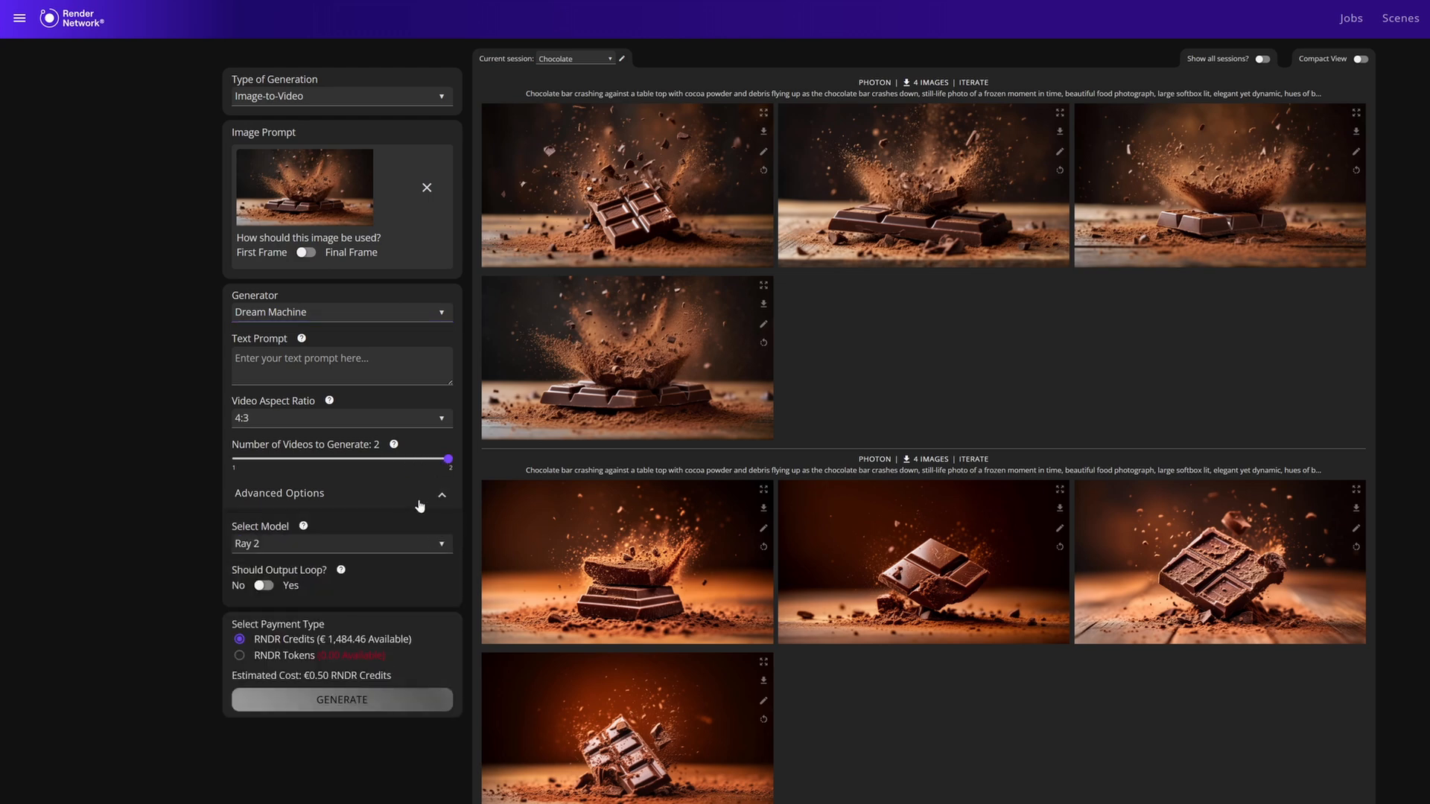
left_click(266, 586)
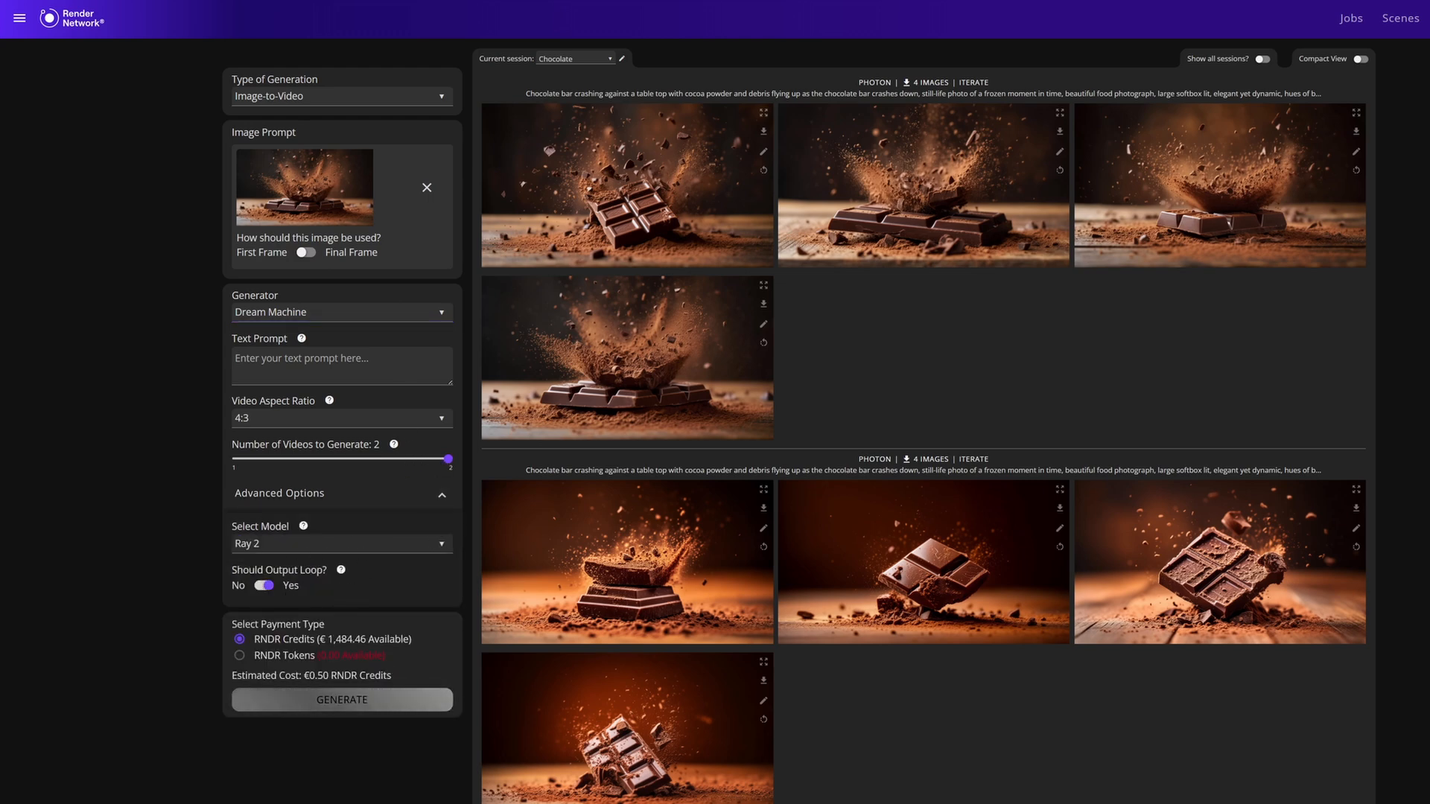
Generate two videos from the prompt "Chocolate bar crashing against a table top with soft elegant lighting and slow captured dynamics".
type("olate b")
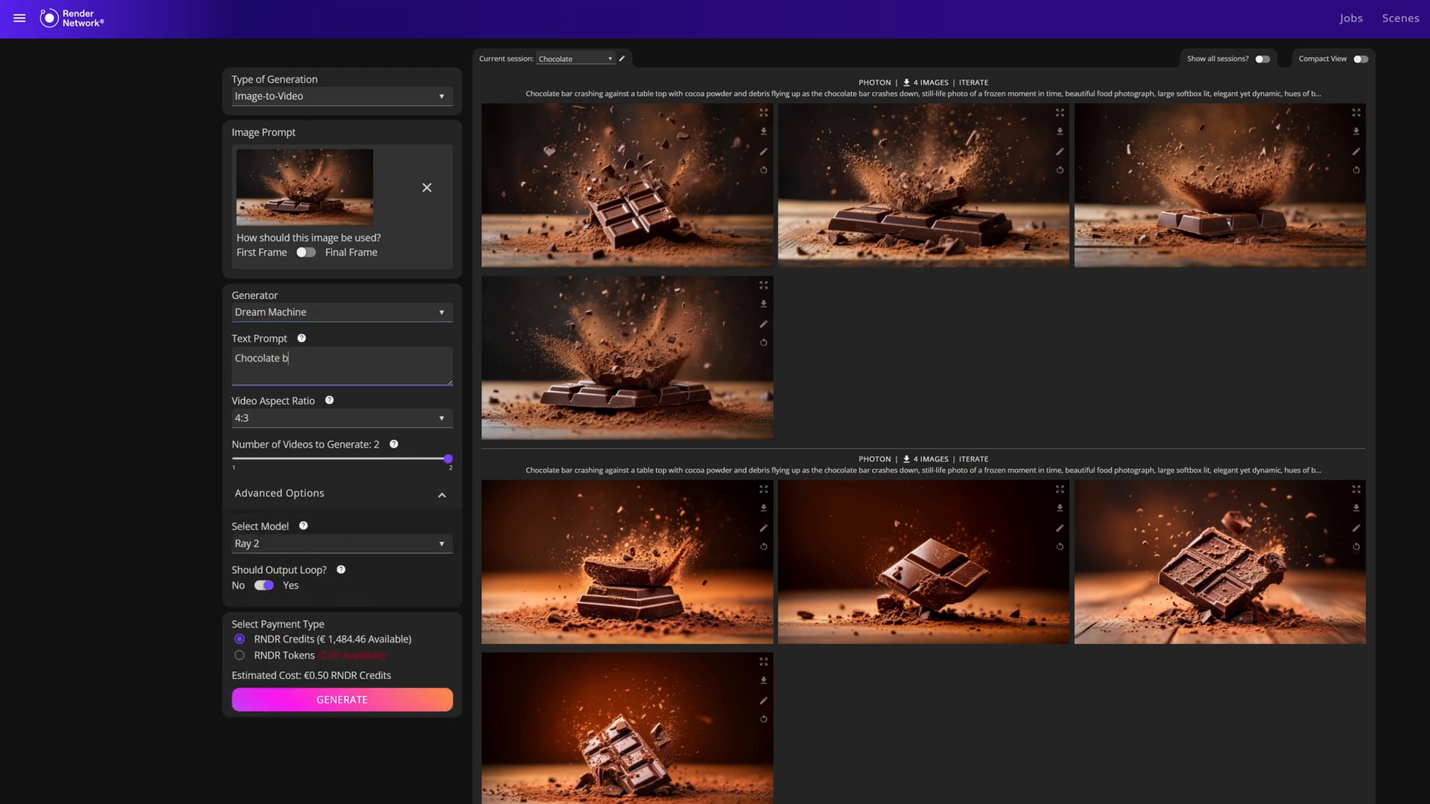
type("ar crashing against a t")
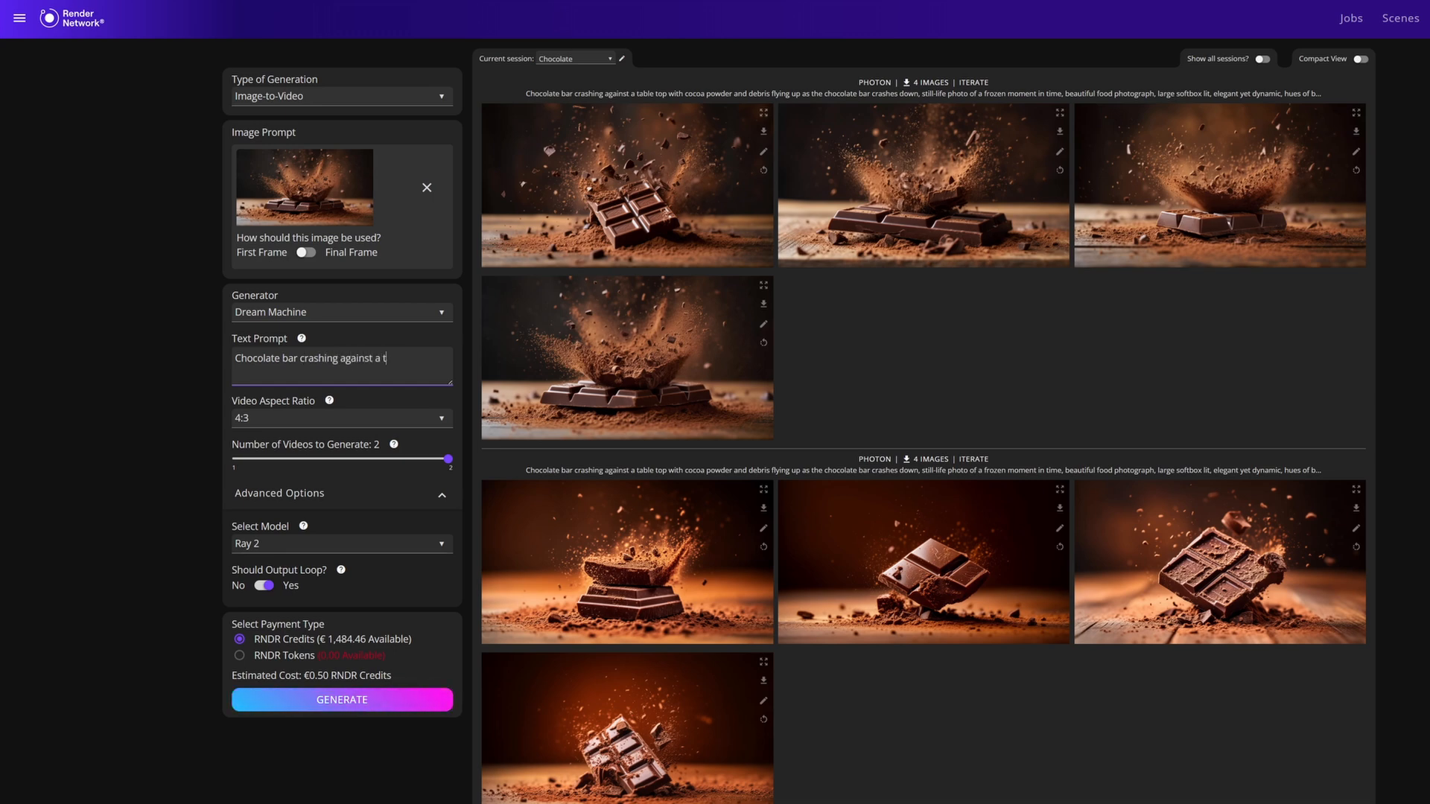
type("able top with soft elegant lighting and")
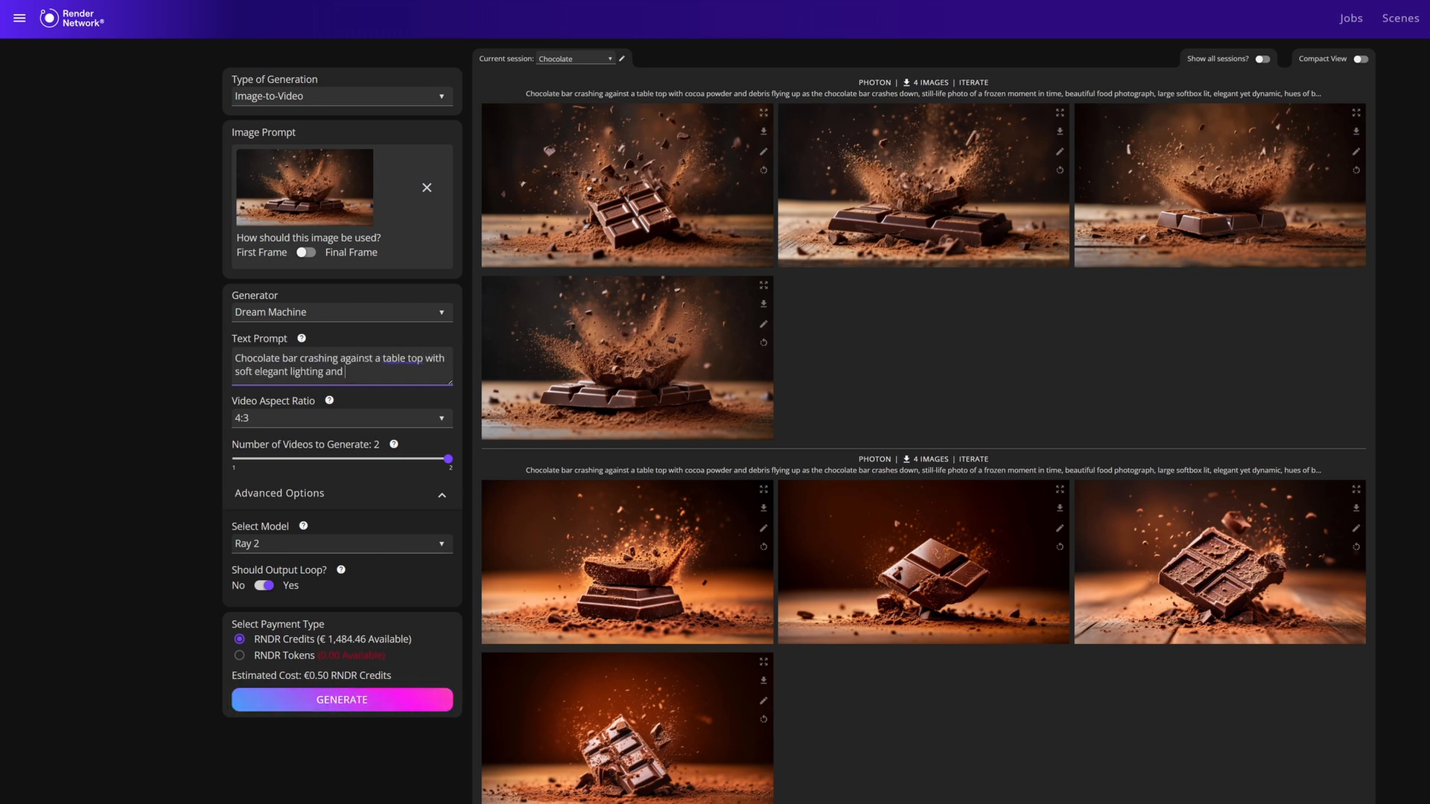
type(" slow captured dynamics")
left_click(395, 704)
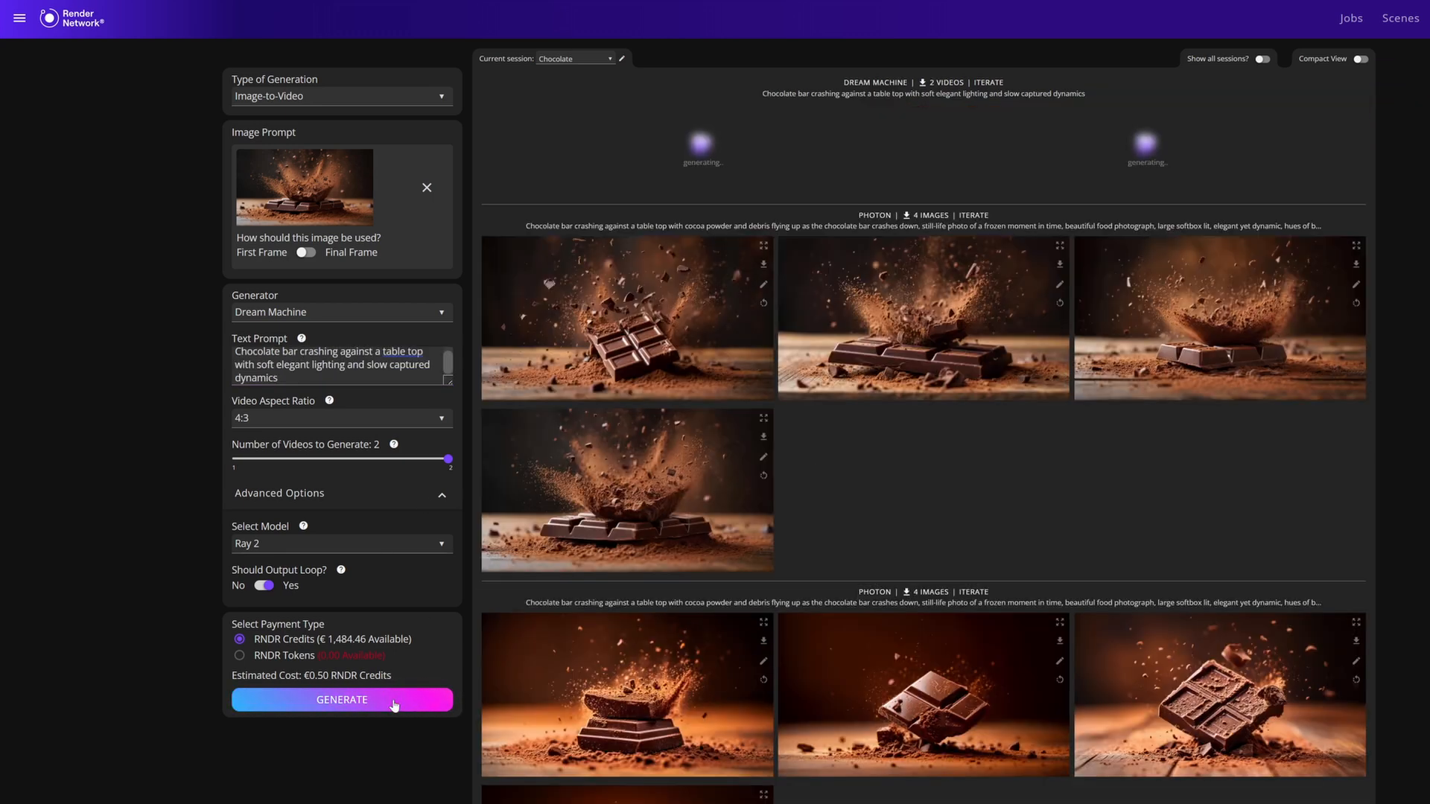
Switch to Image-to-Image and generate four 16:9 Photon images and three 1440 x 928 px FLUX 1.1 [pro] images from the same prompt.
left_click(339, 96)
left_click(272, 118)
scroll(312, 373, "down", 1)
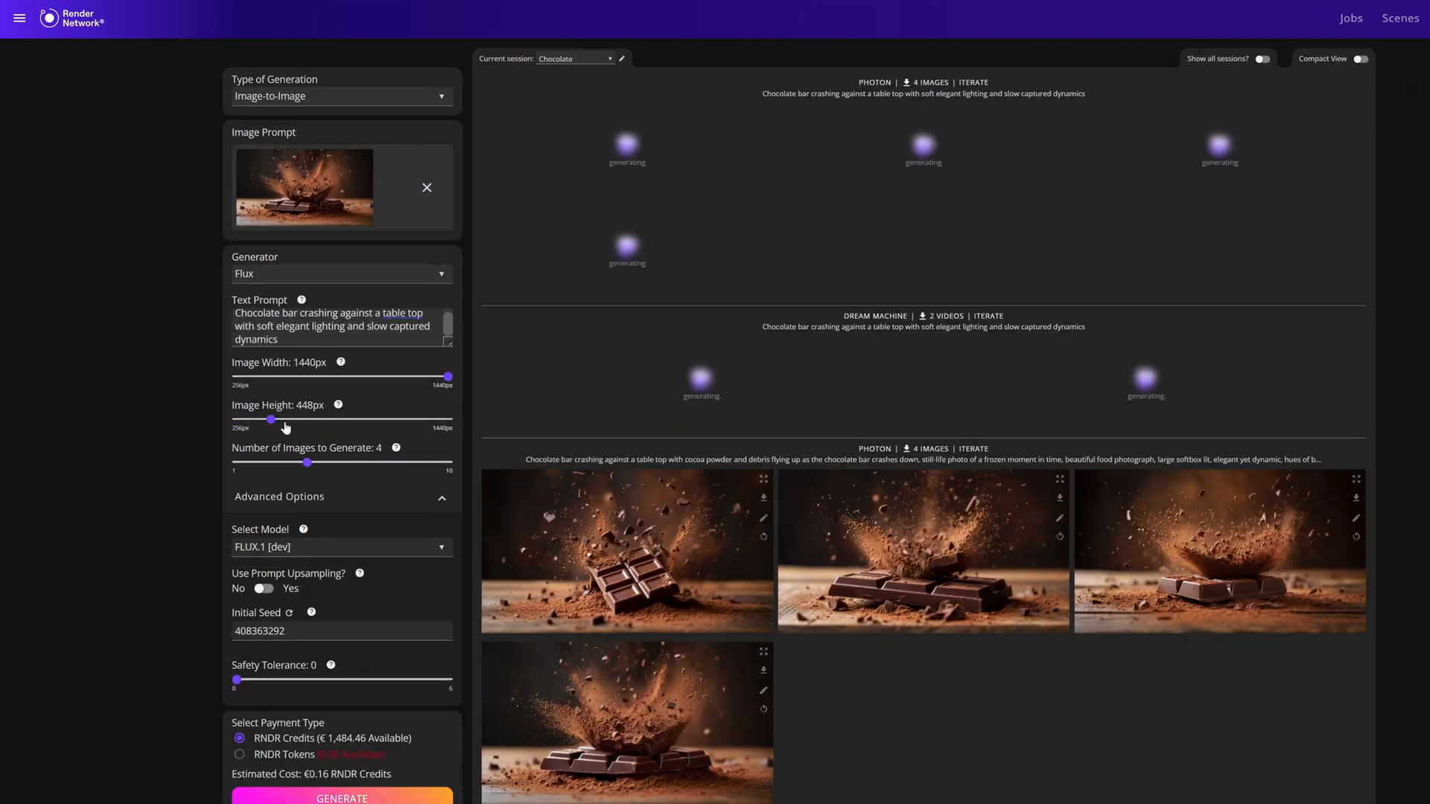
left_click(339, 547)
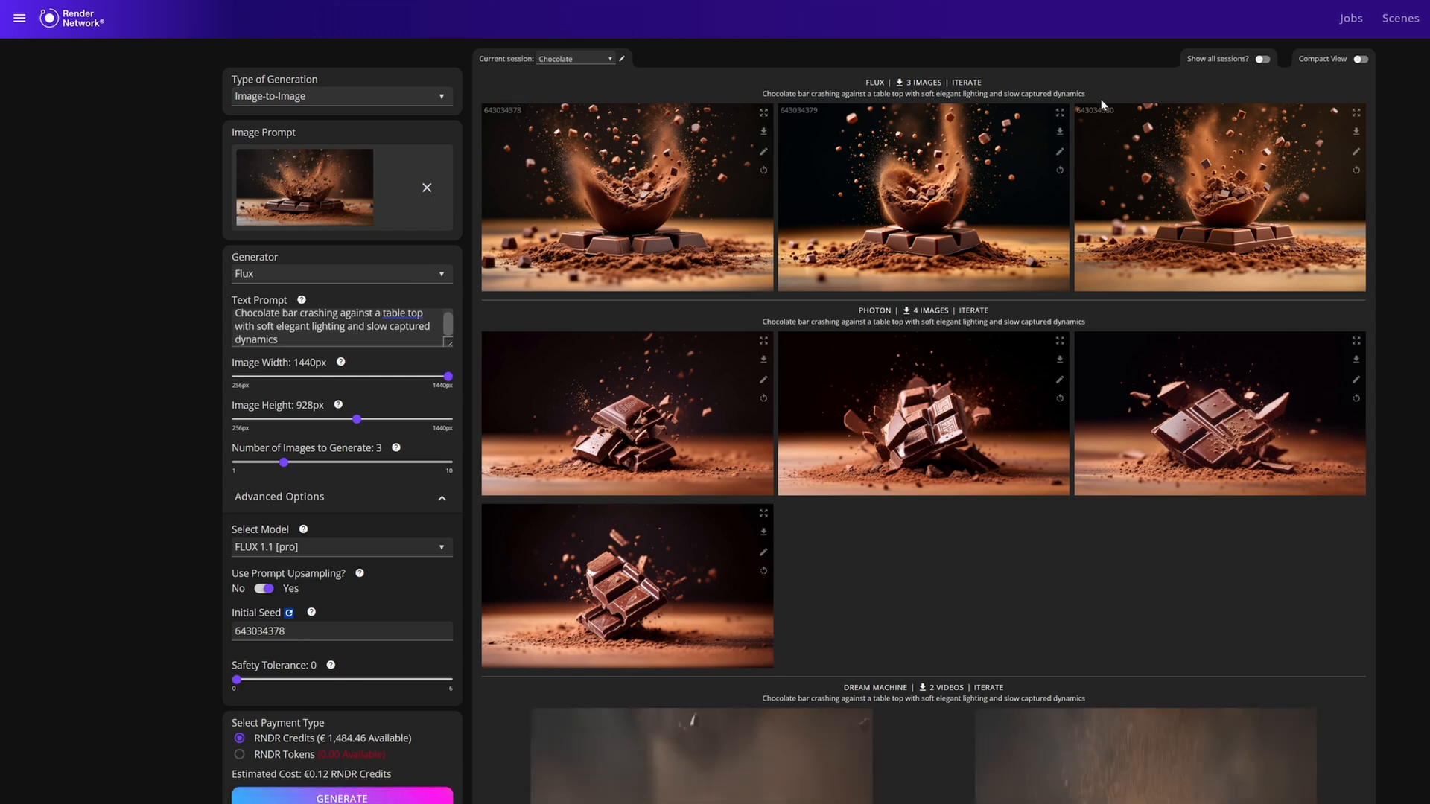
Iterate on the new Dream Machine, Flux and Photon generations in turn to reload the settings of each.
scroll(631, 406, "down", 3)
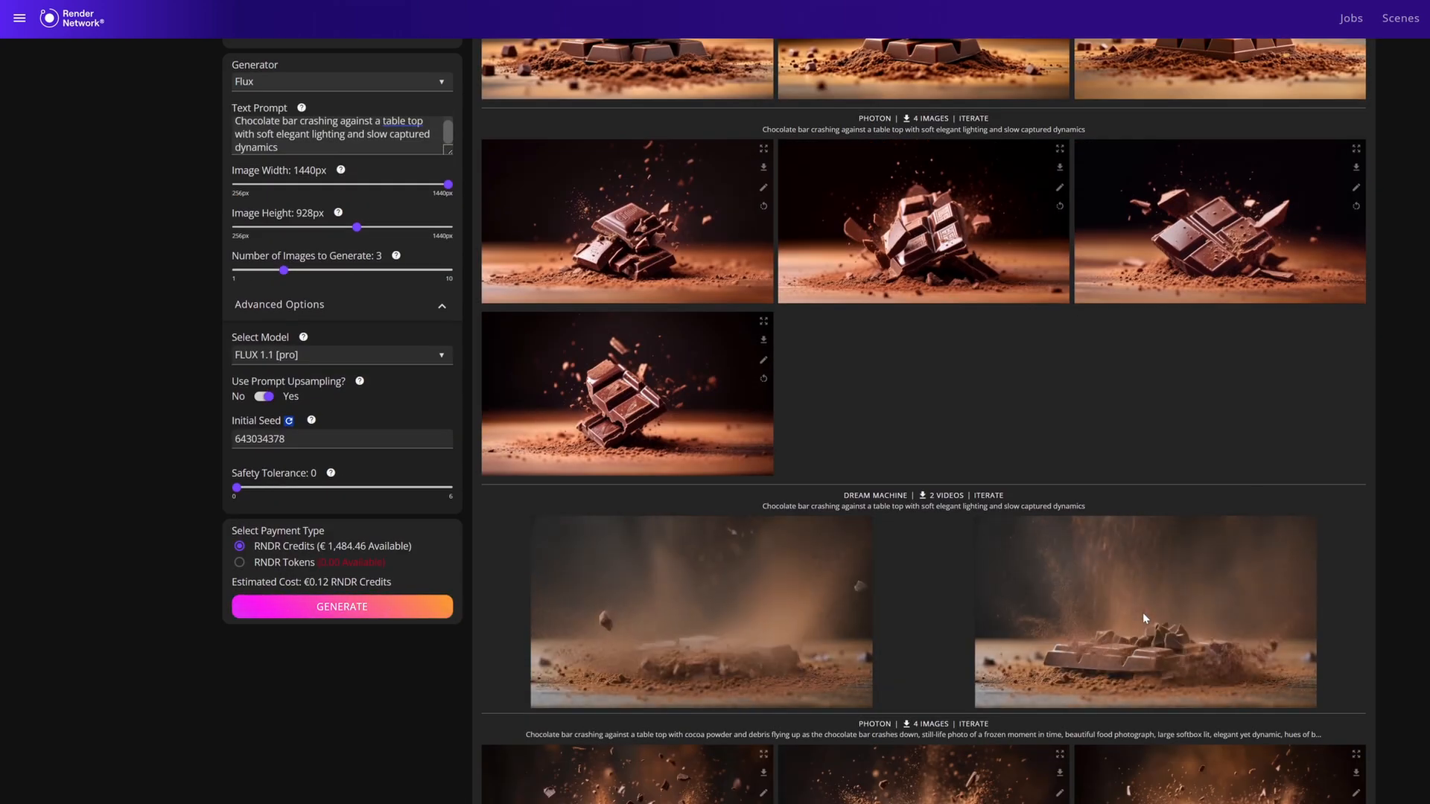
left_click(990, 495)
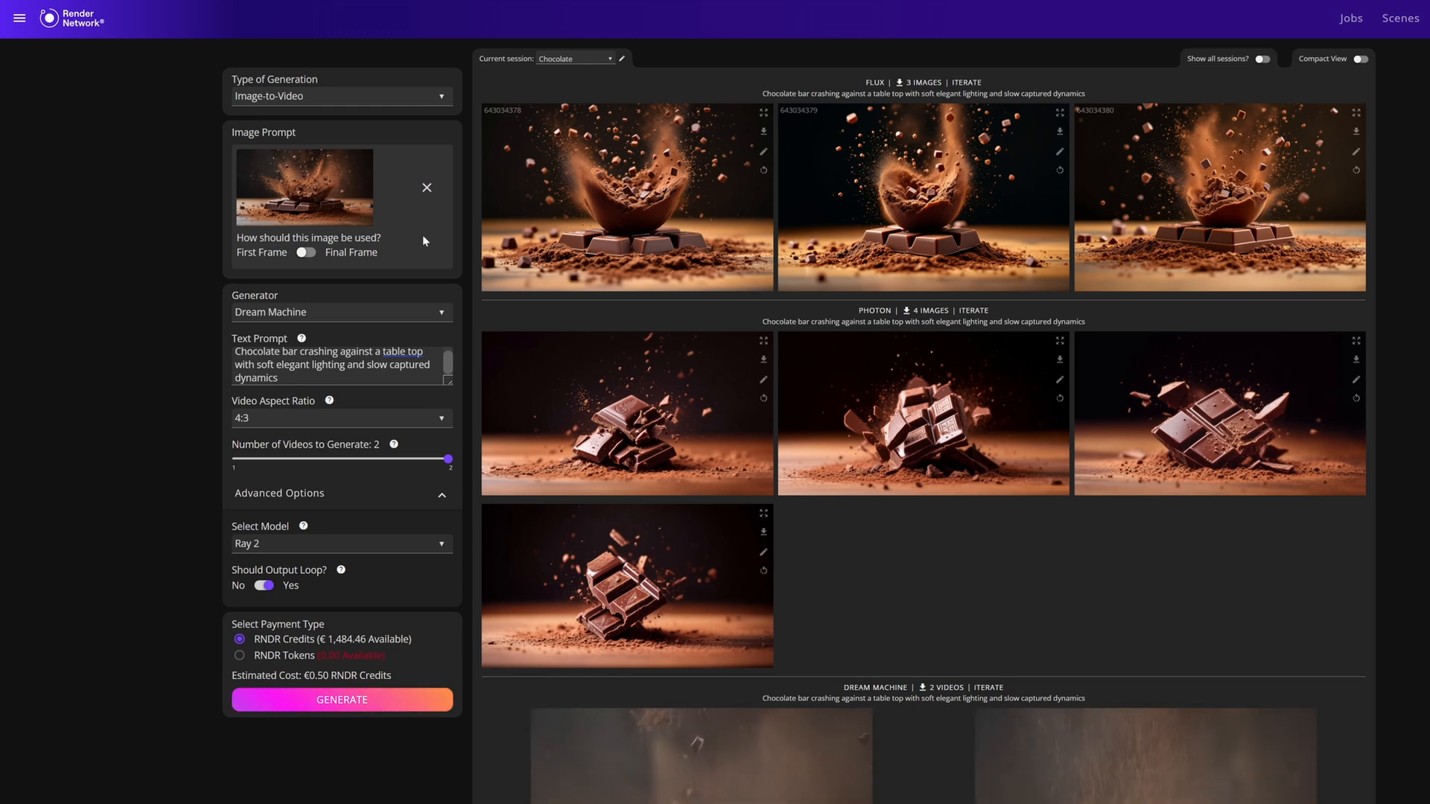
left_click(966, 83)
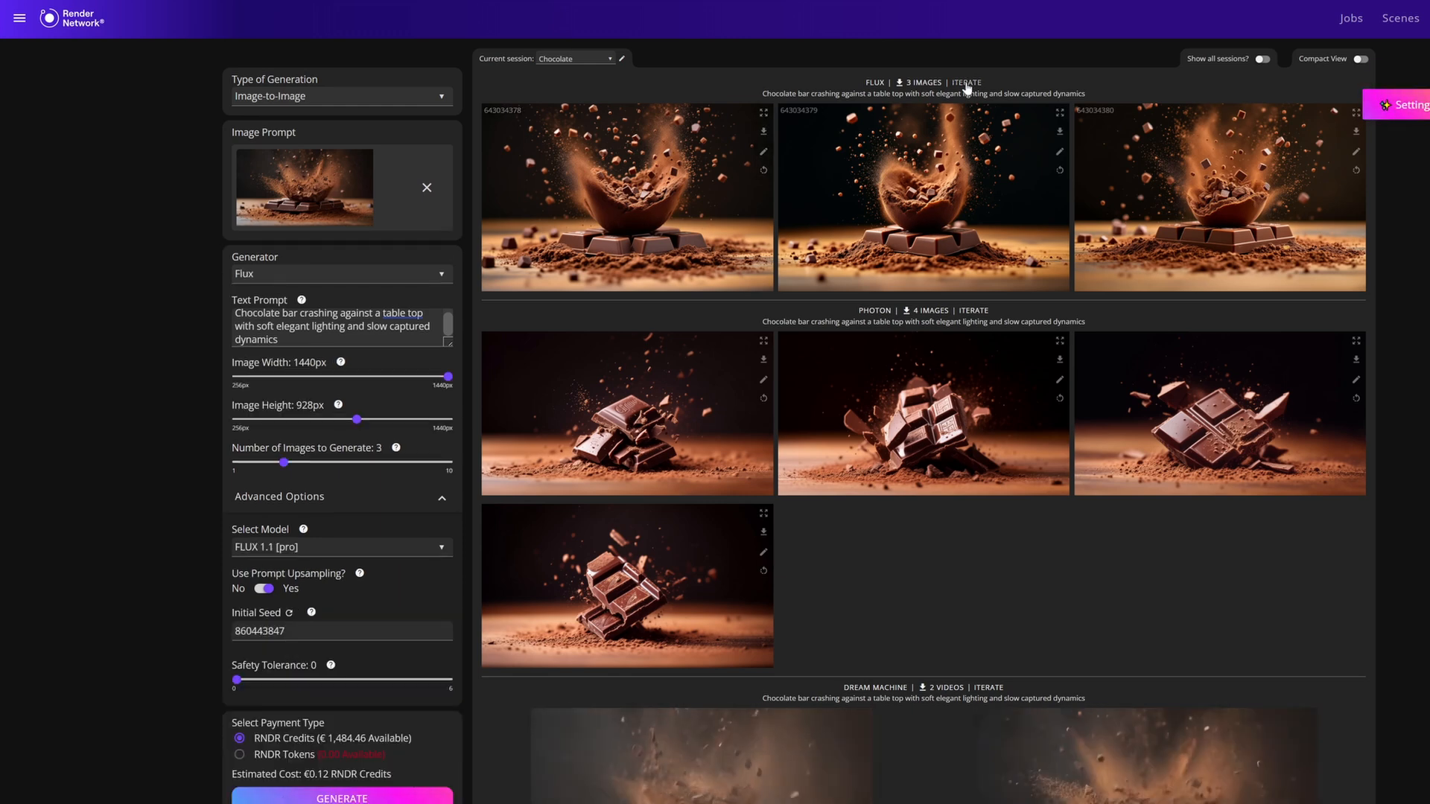
left_click(973, 312)
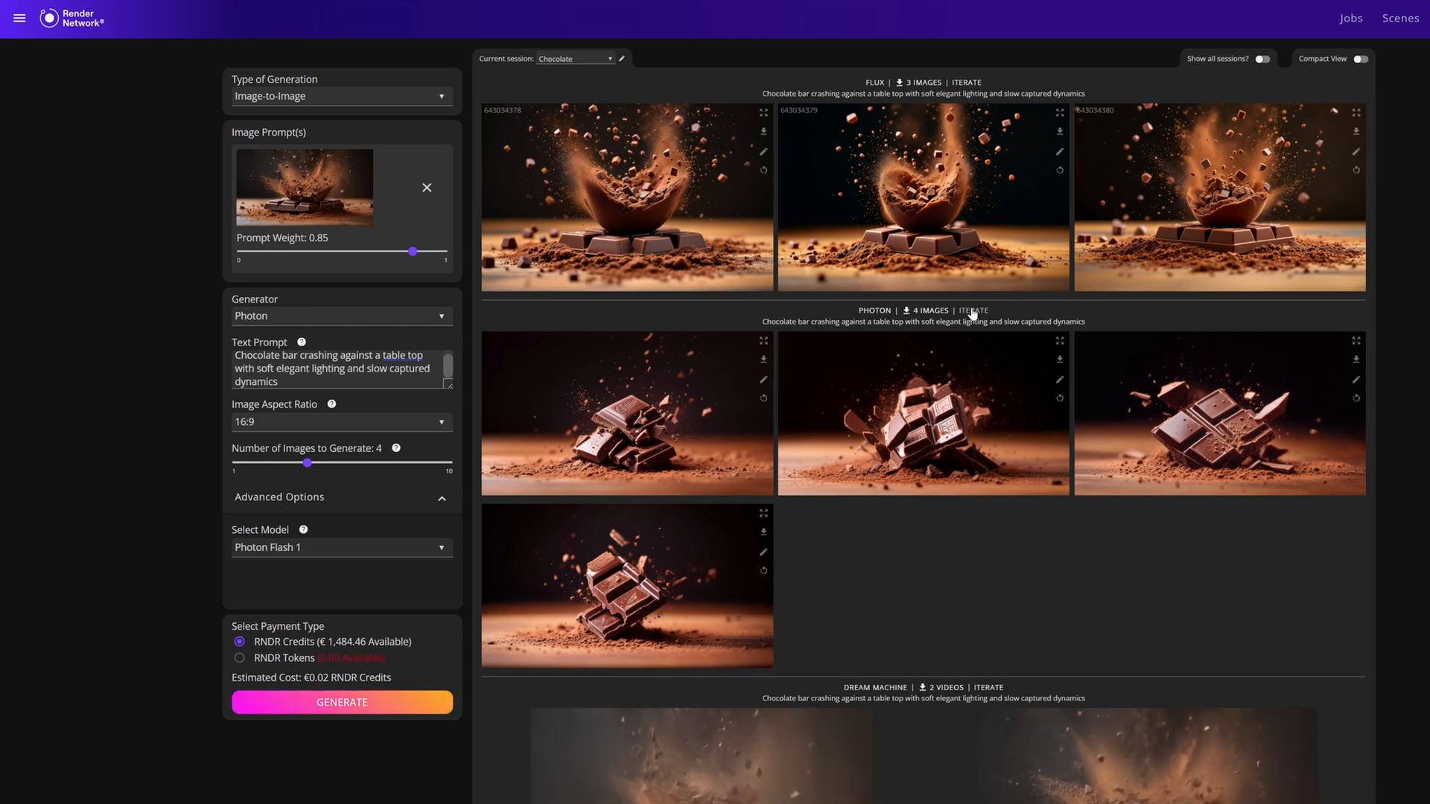
scroll(972, 312, "down", 20)
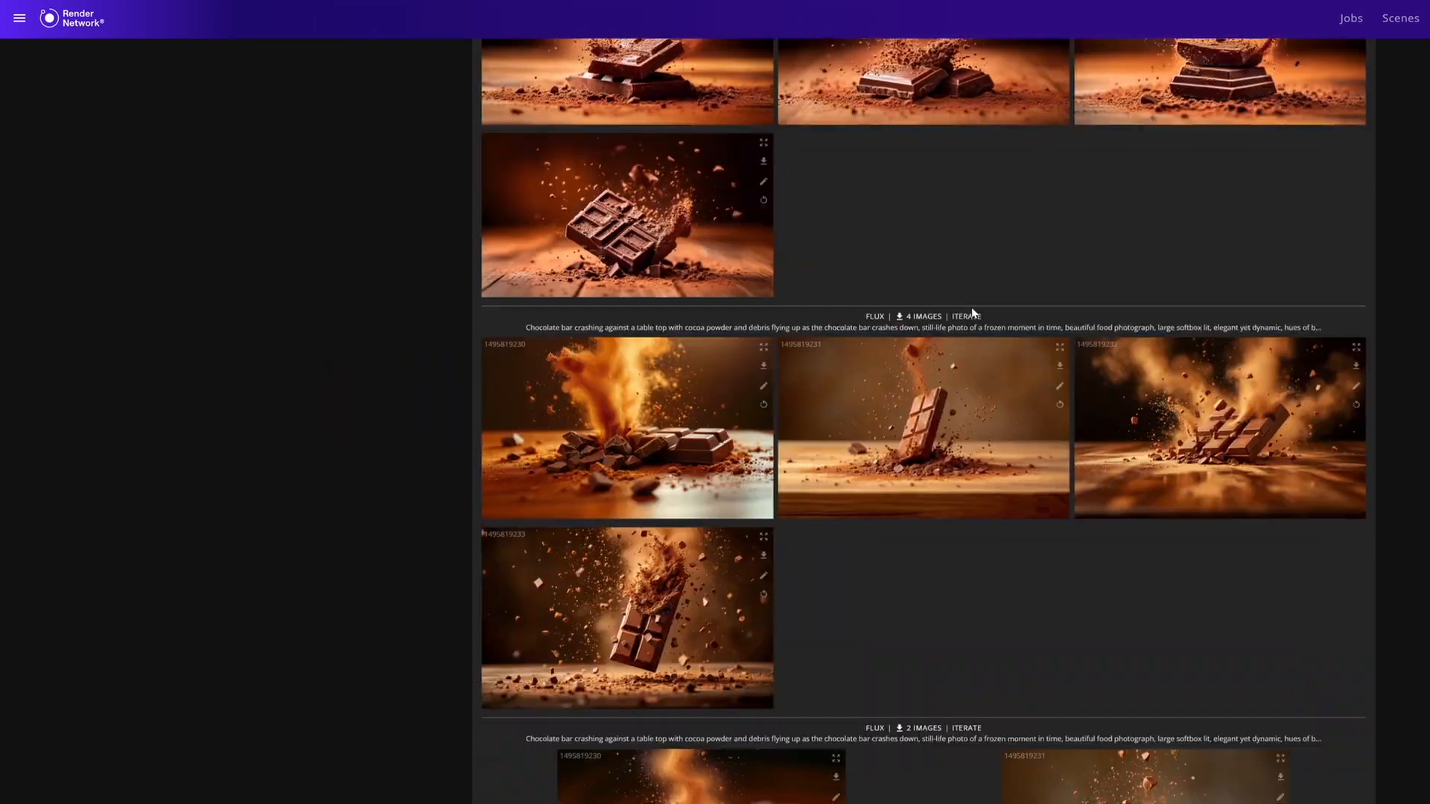
scroll(972, 313, "down", 20)
scroll(973, 309, "down", 20)
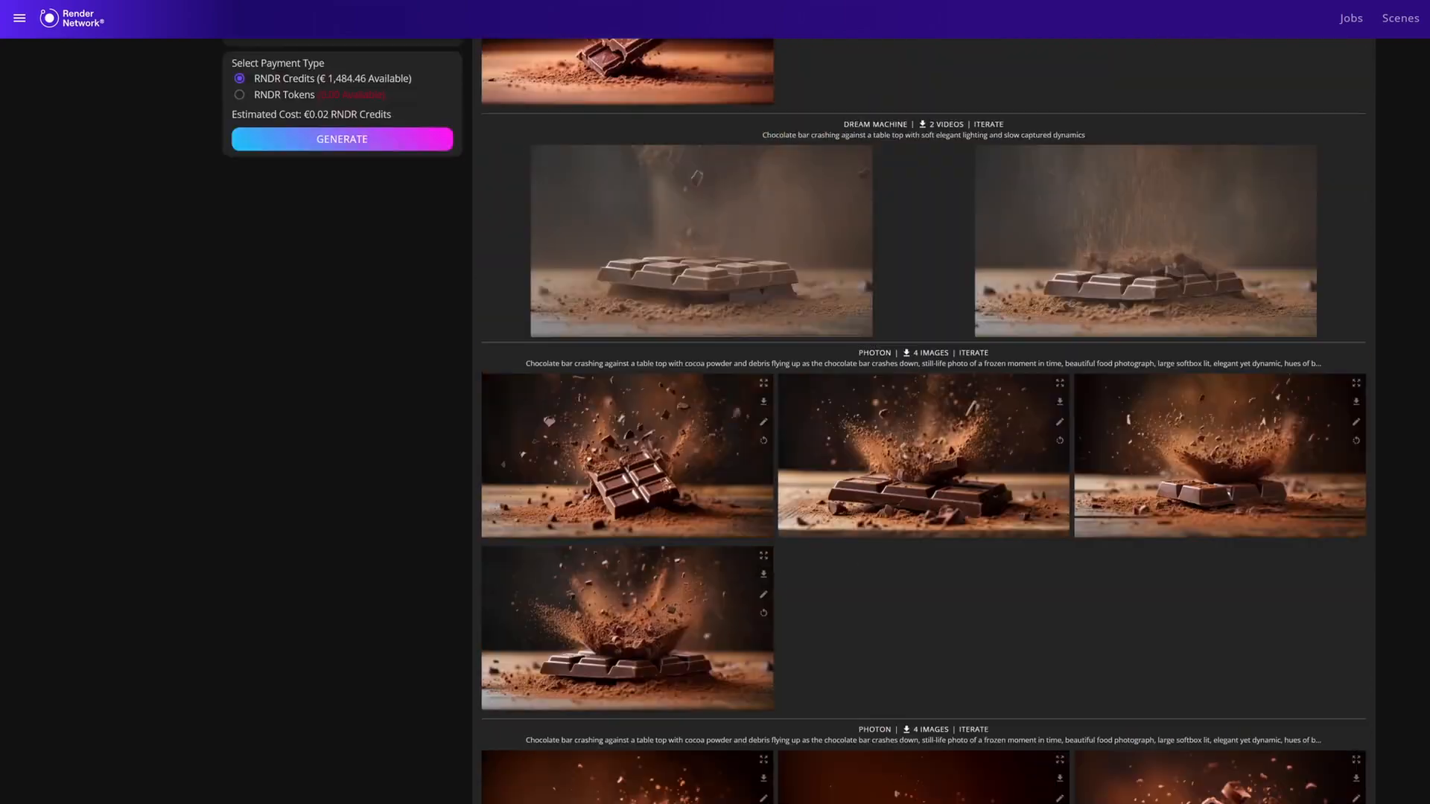